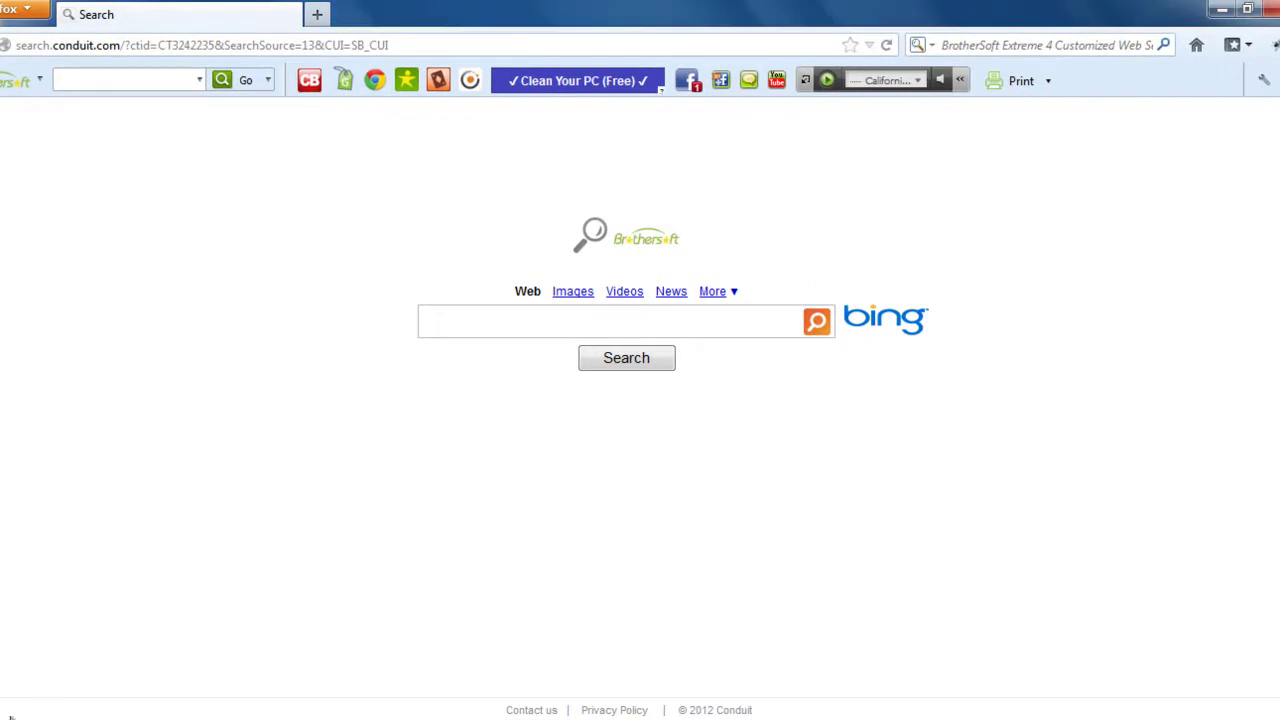
# Step: Open Windows Programs and Features and uninstall the BrotherSoft Extreme 4 Toolbar, confirming the removal
pyautogui.click(12, 710)
pyautogui.click(335, 533)
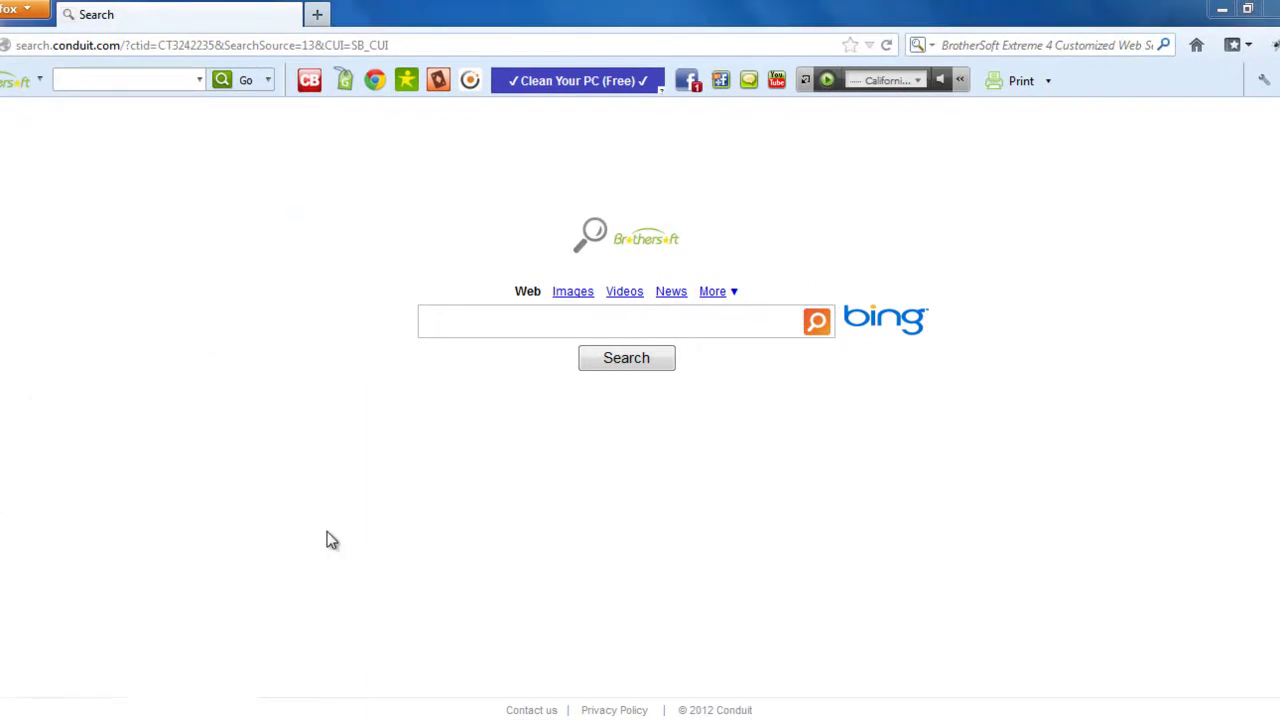
pyautogui.click(404, 406)
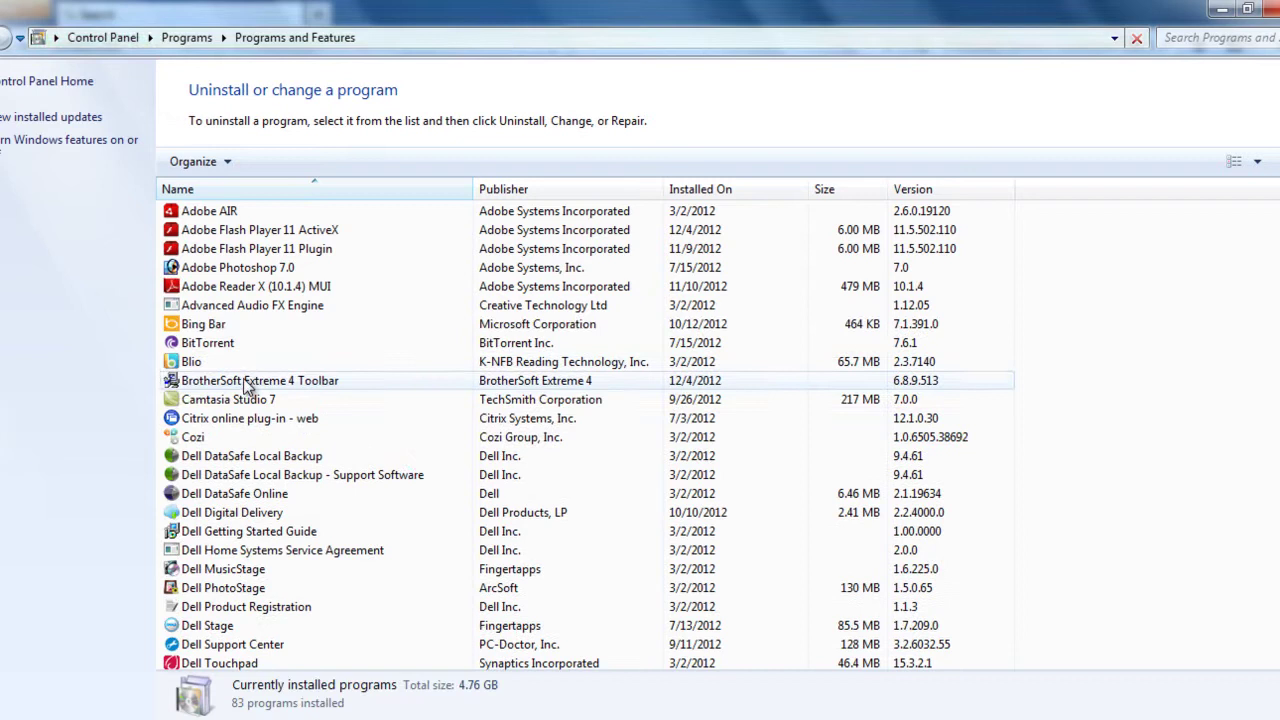
pyautogui.click(249, 387)
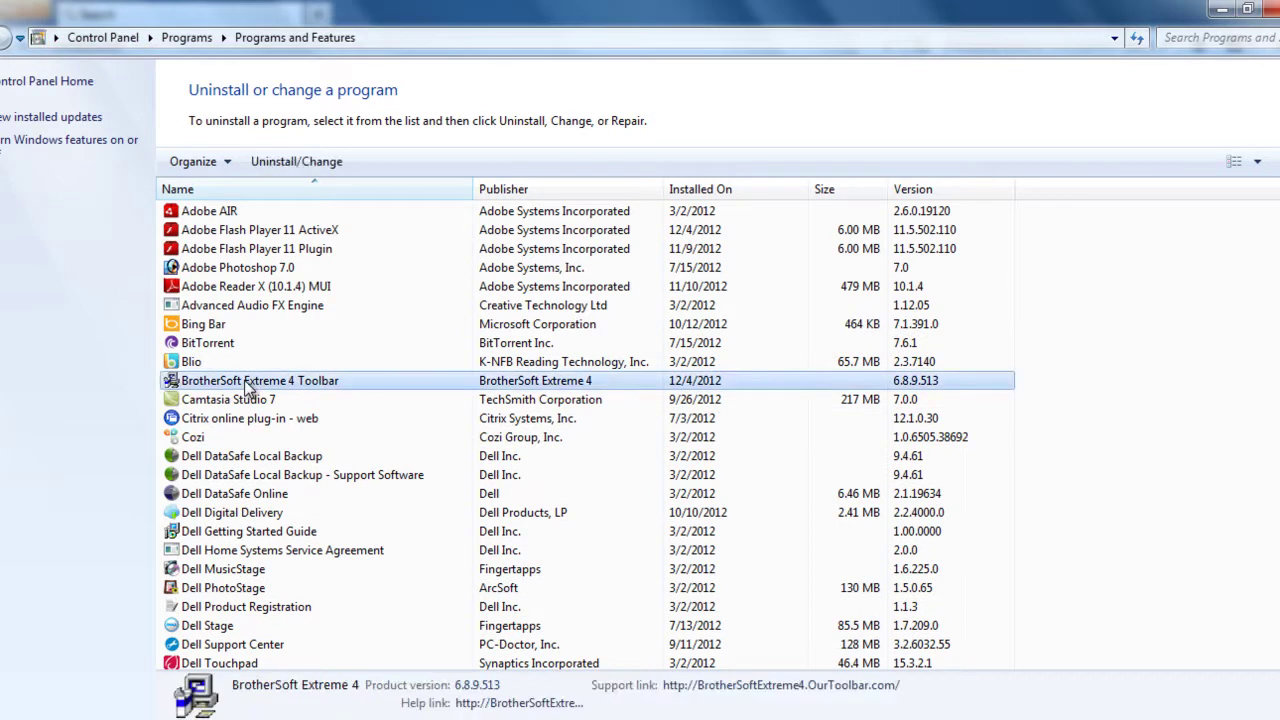
pyautogui.click(306, 163)
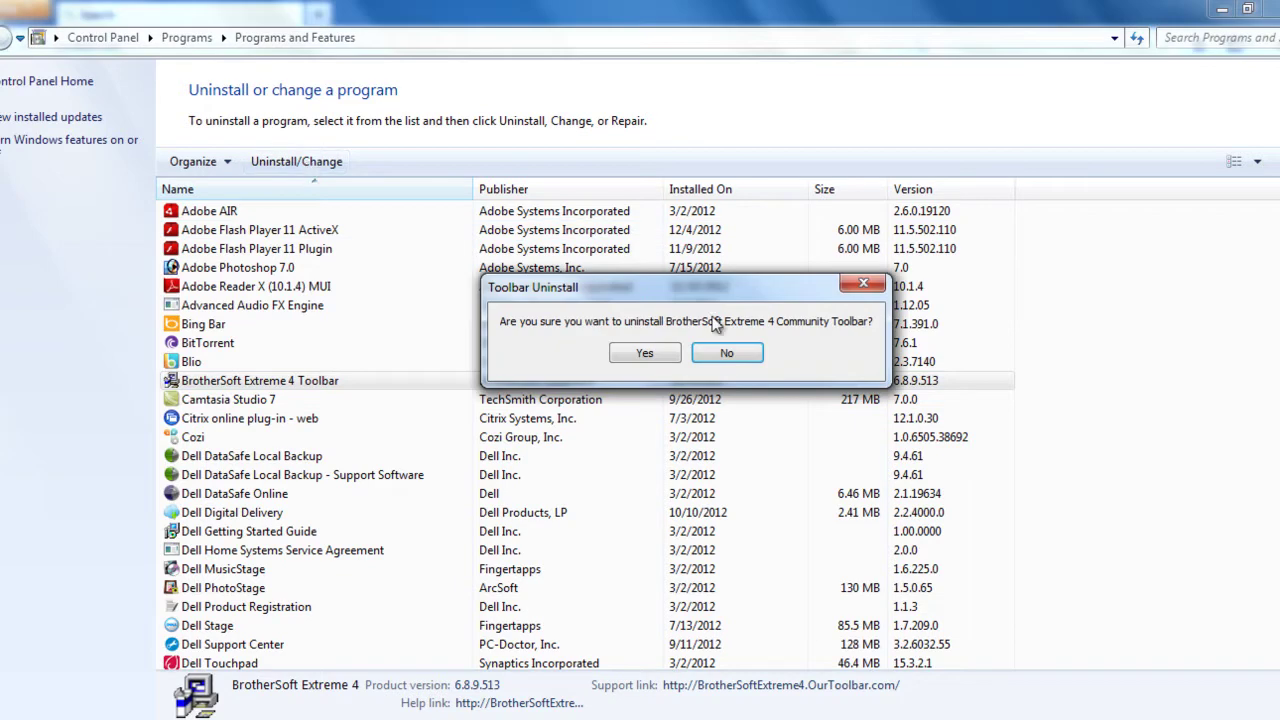
pyautogui.click(645, 354)
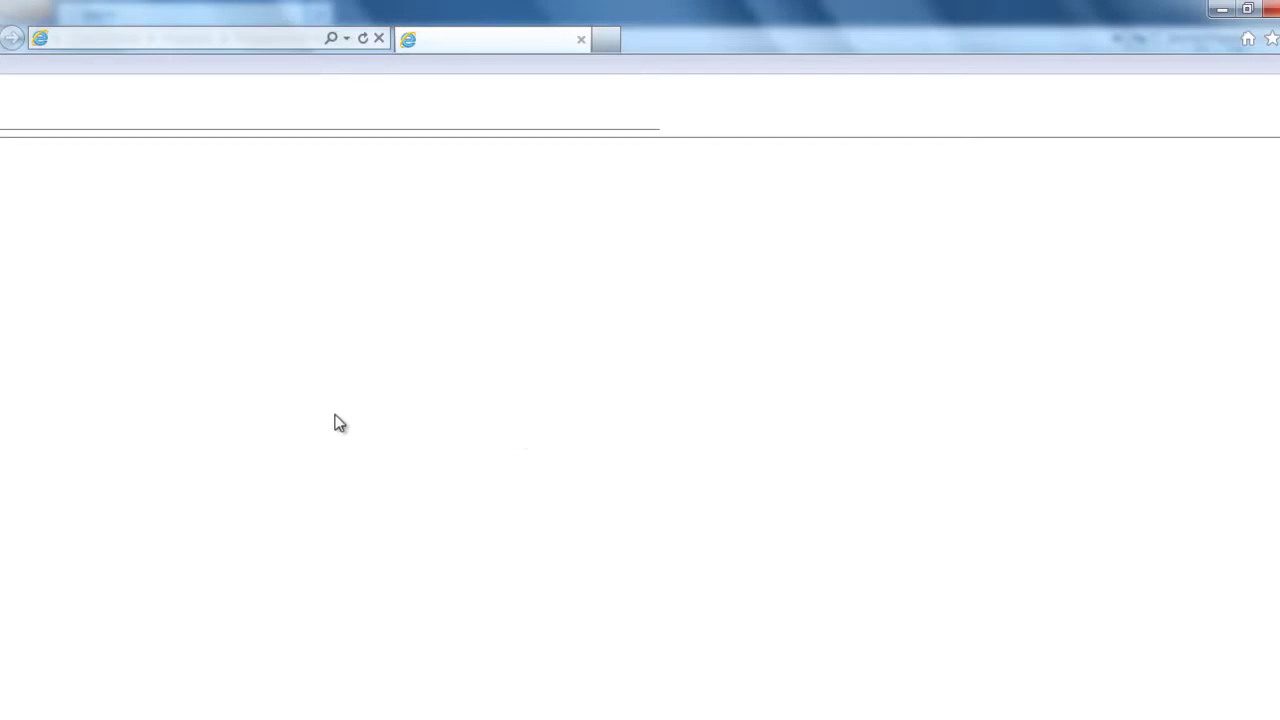
pyautogui.click(360, 38)
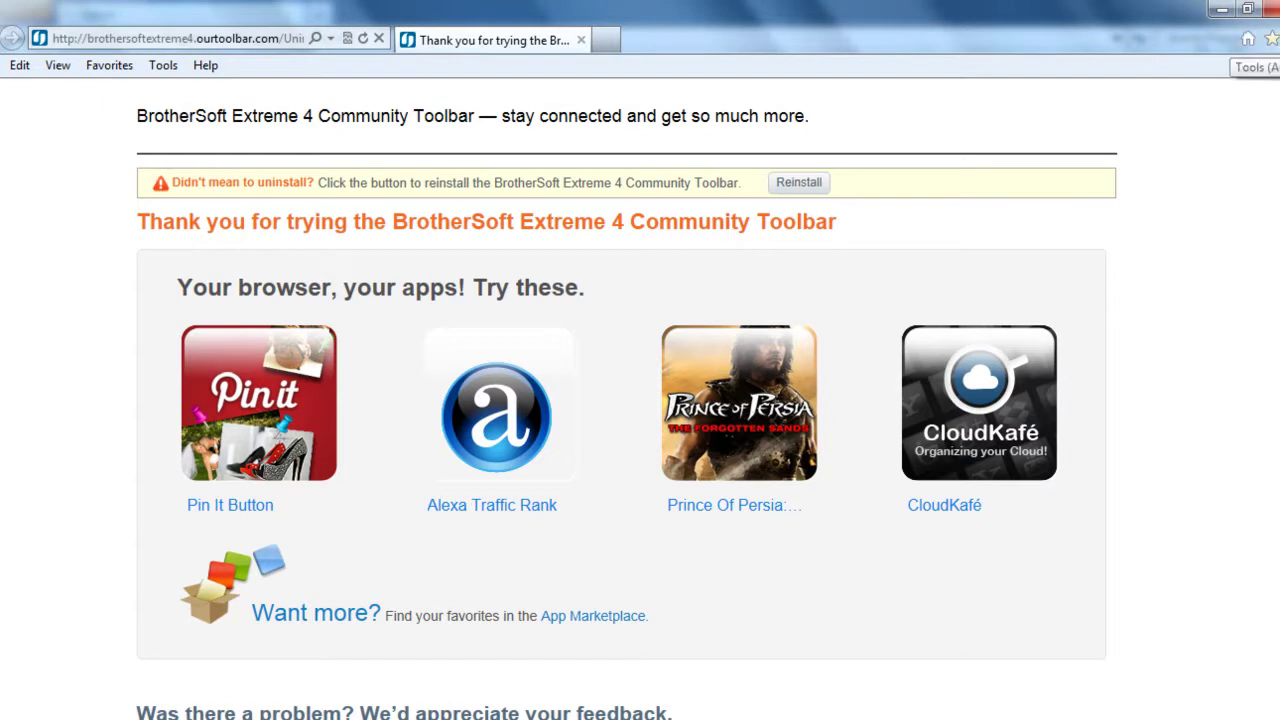
pyautogui.click(1271, 38)
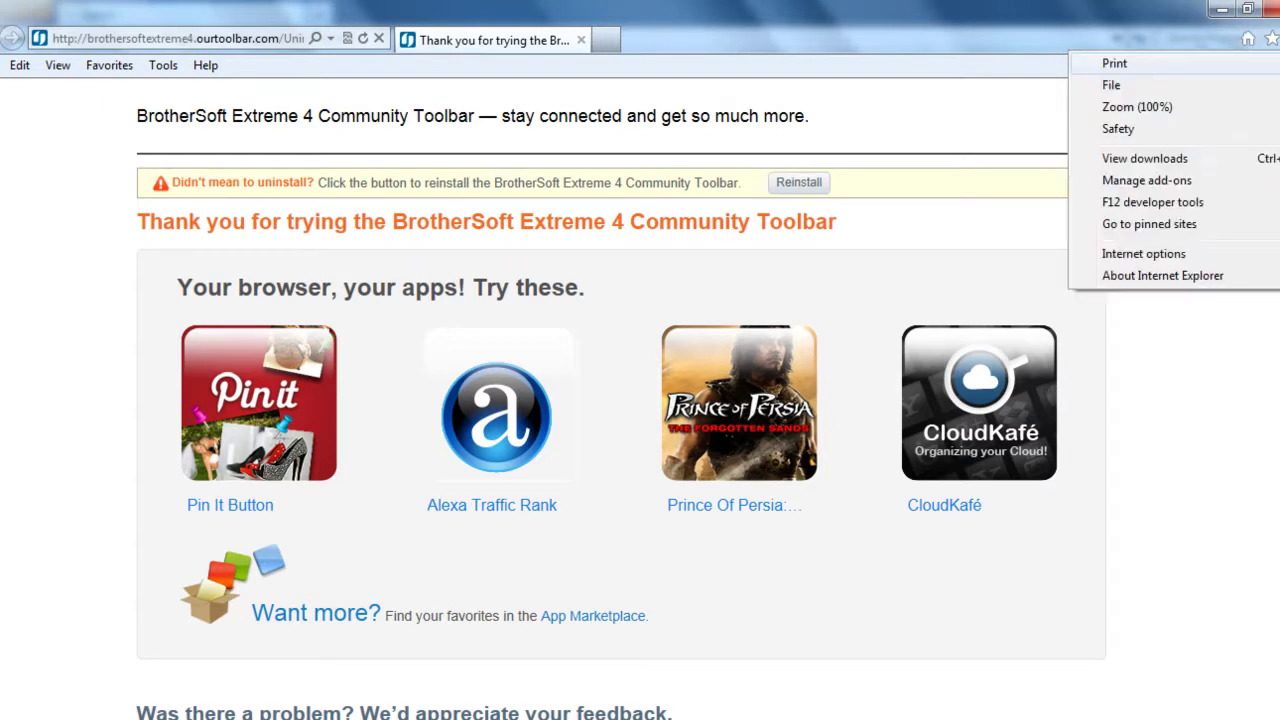
pyautogui.click(1181, 251)
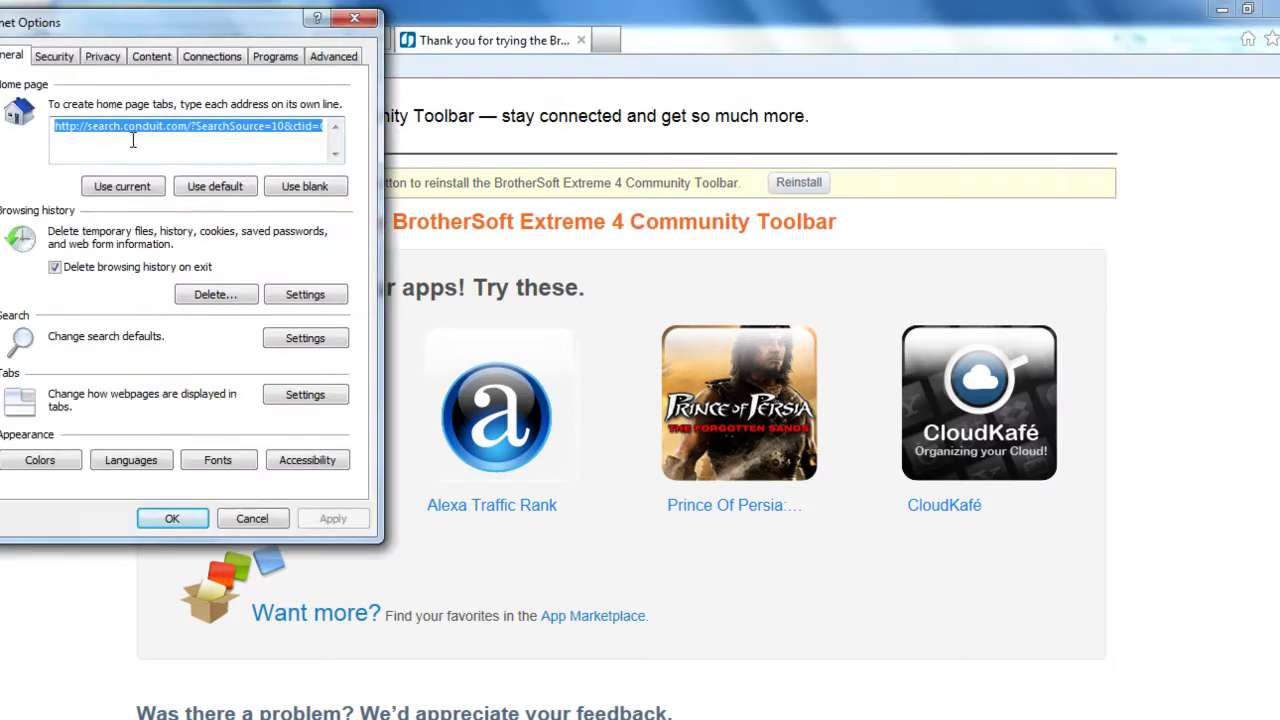
pyautogui.click(209, 190)
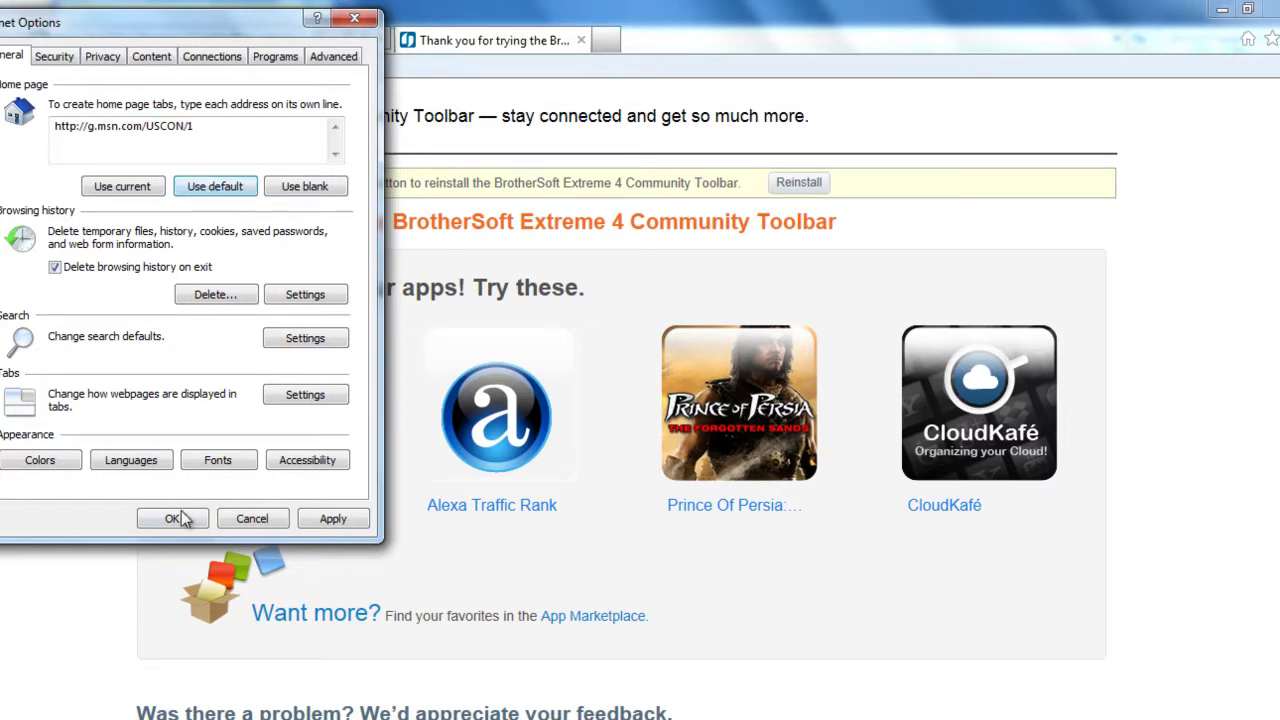
pyautogui.click(312, 522)
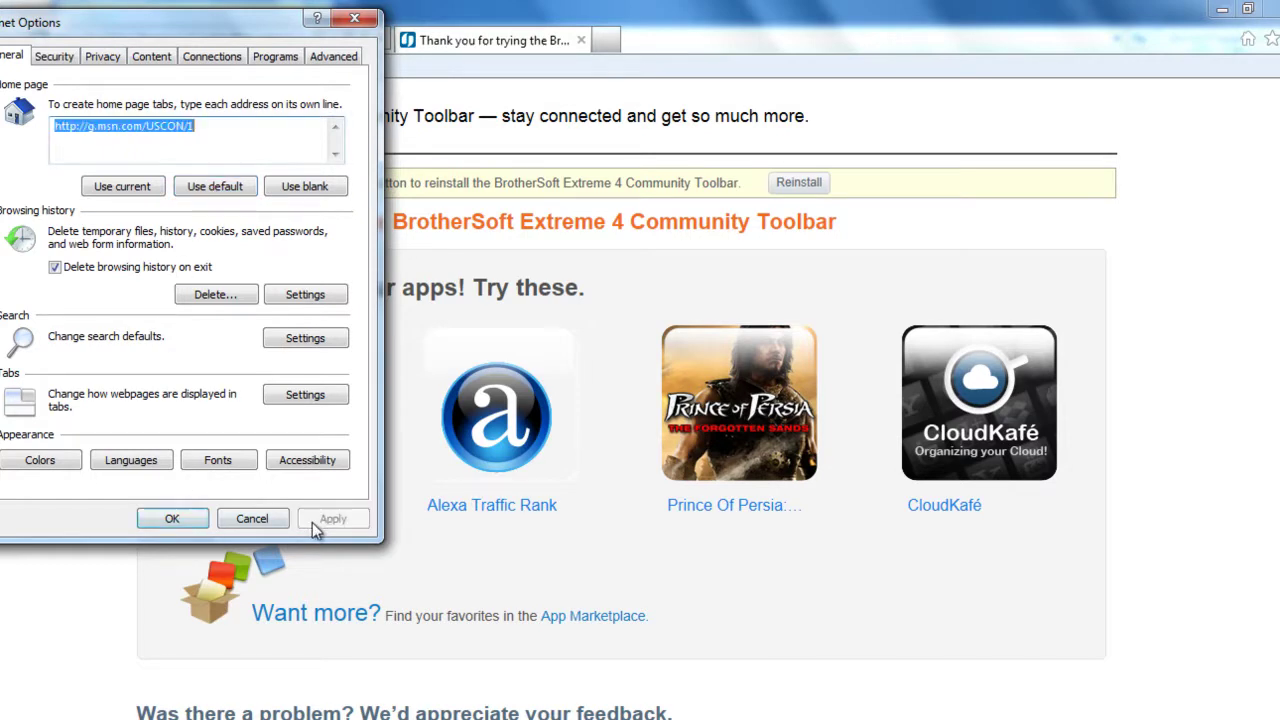
pyautogui.click(196, 520)
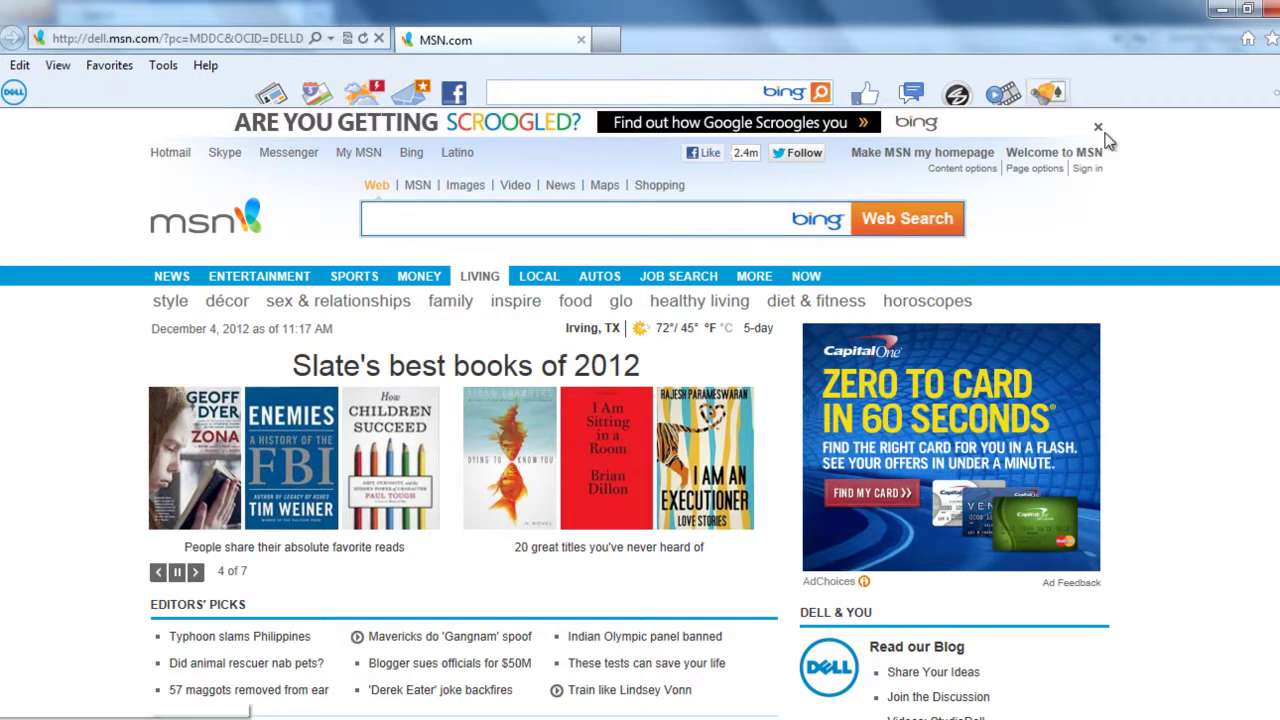
# Step: Inspect the Bing and BrotherSoft Extreme 4 search providers in Internet Explorer's add-on manager and close it
pyautogui.moveTo(539, 276)
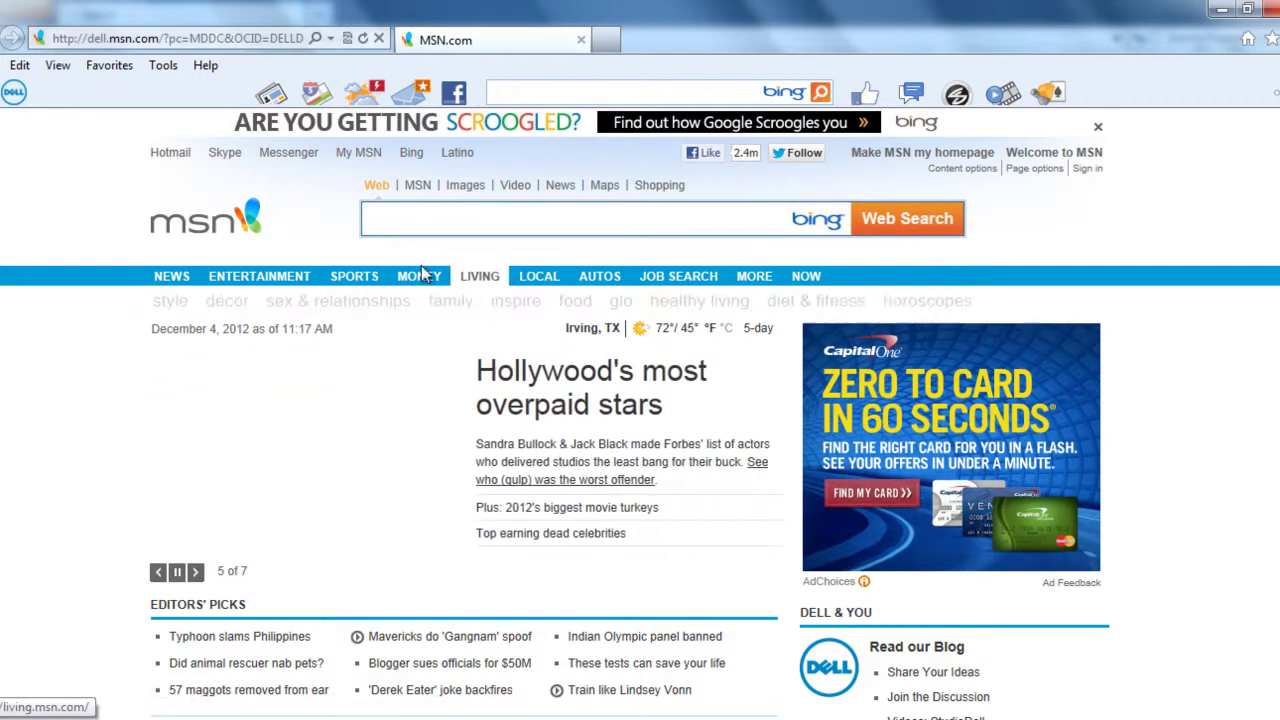
pyautogui.moveTo(419, 276)
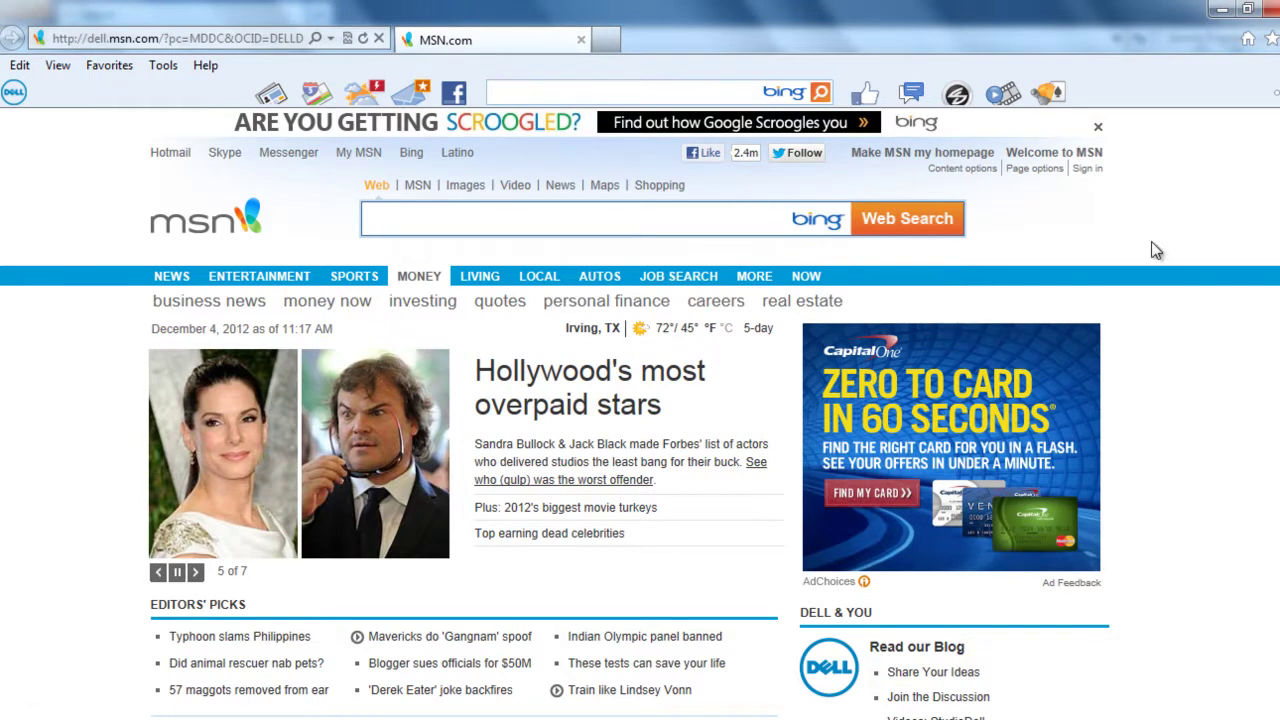
pyautogui.click(1271, 38)
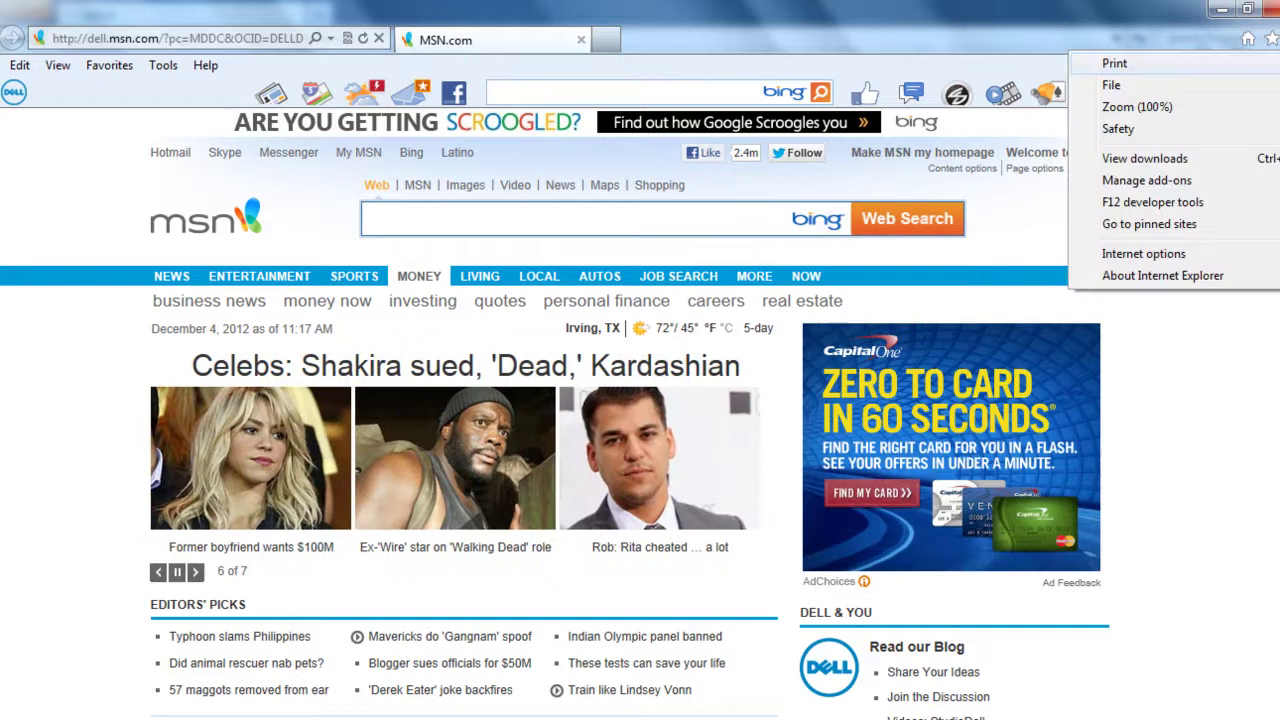
pyautogui.click(1175, 182)
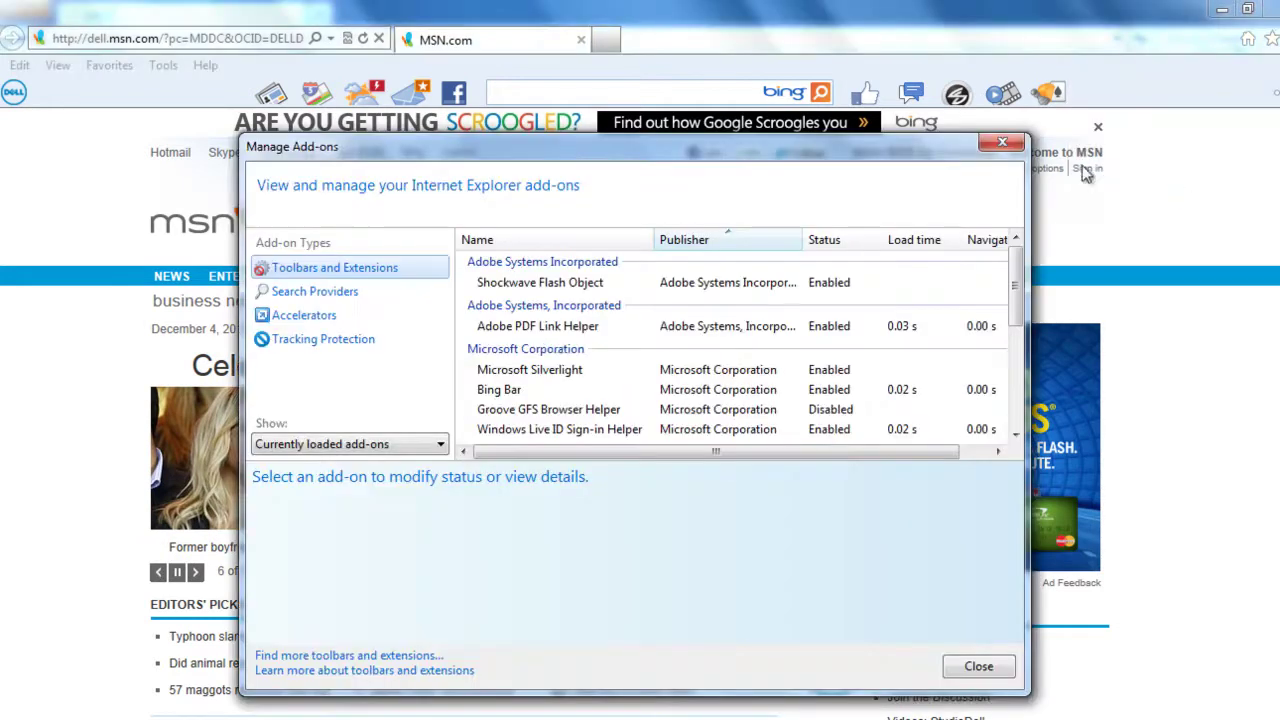
pyautogui.click(330, 291)
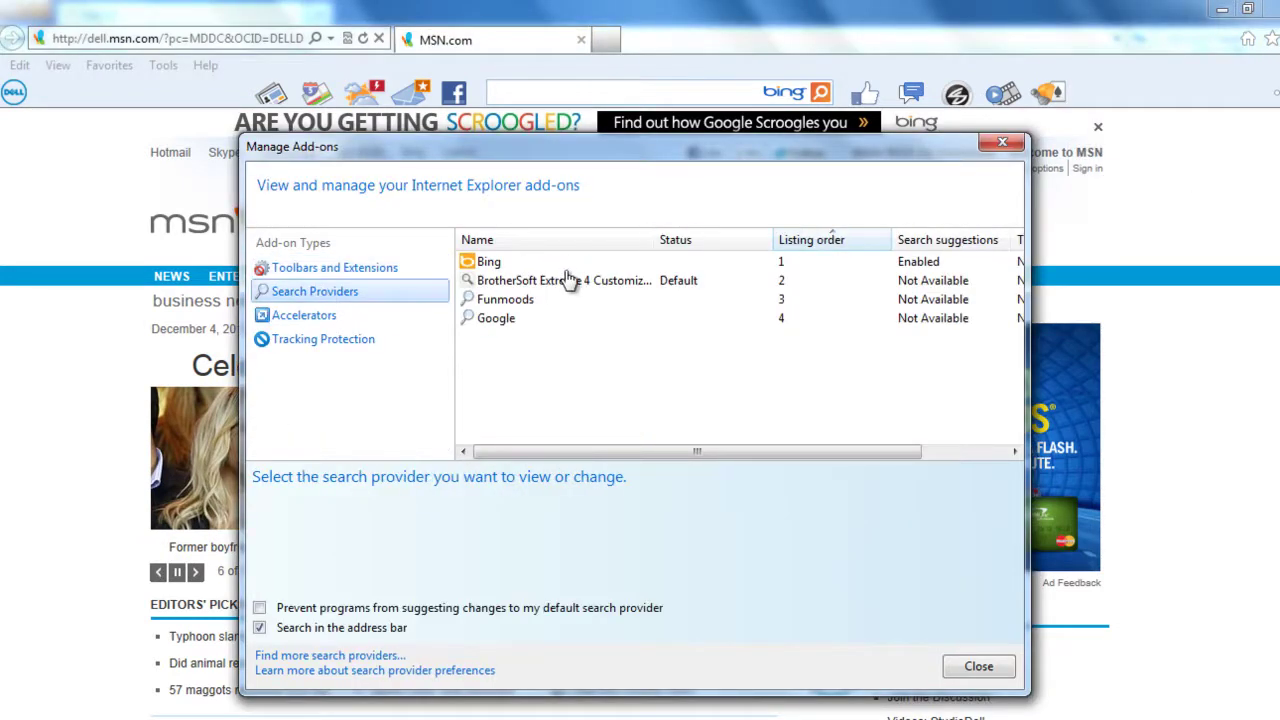
pyautogui.click(916, 282)
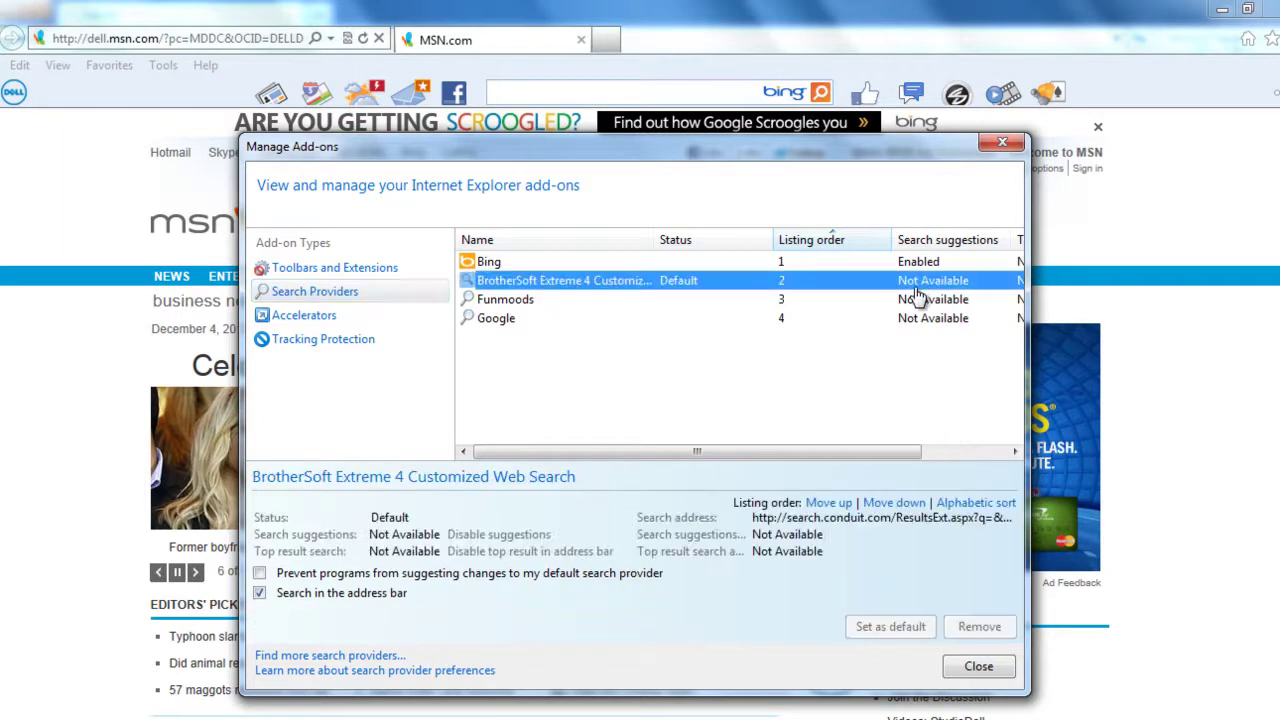
pyautogui.click(776, 263)
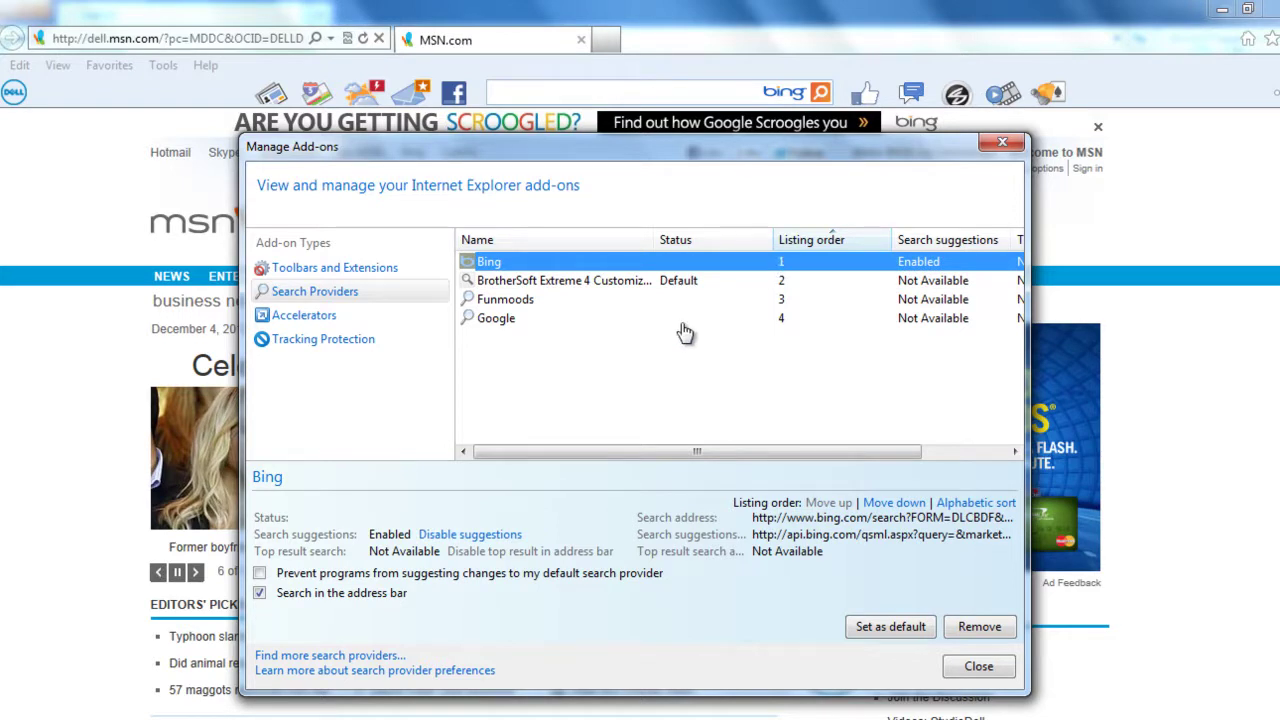
pyautogui.click(628, 286)
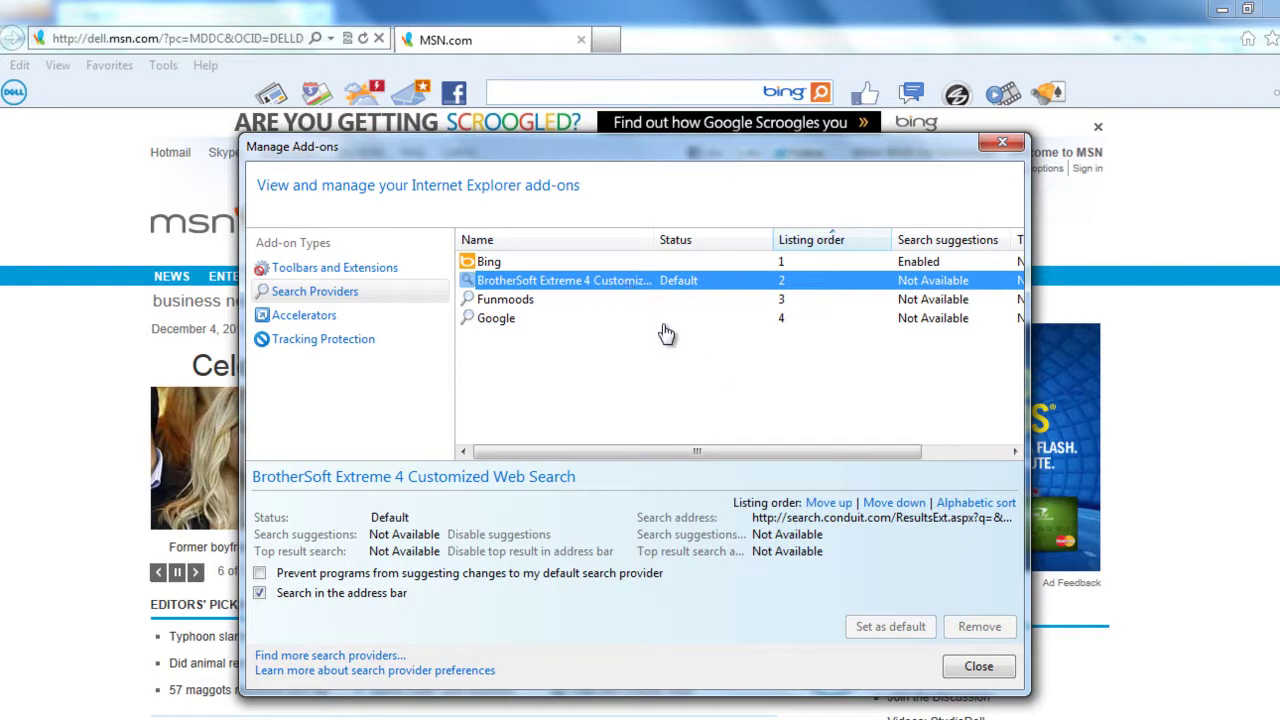
pyautogui.click(975, 667)
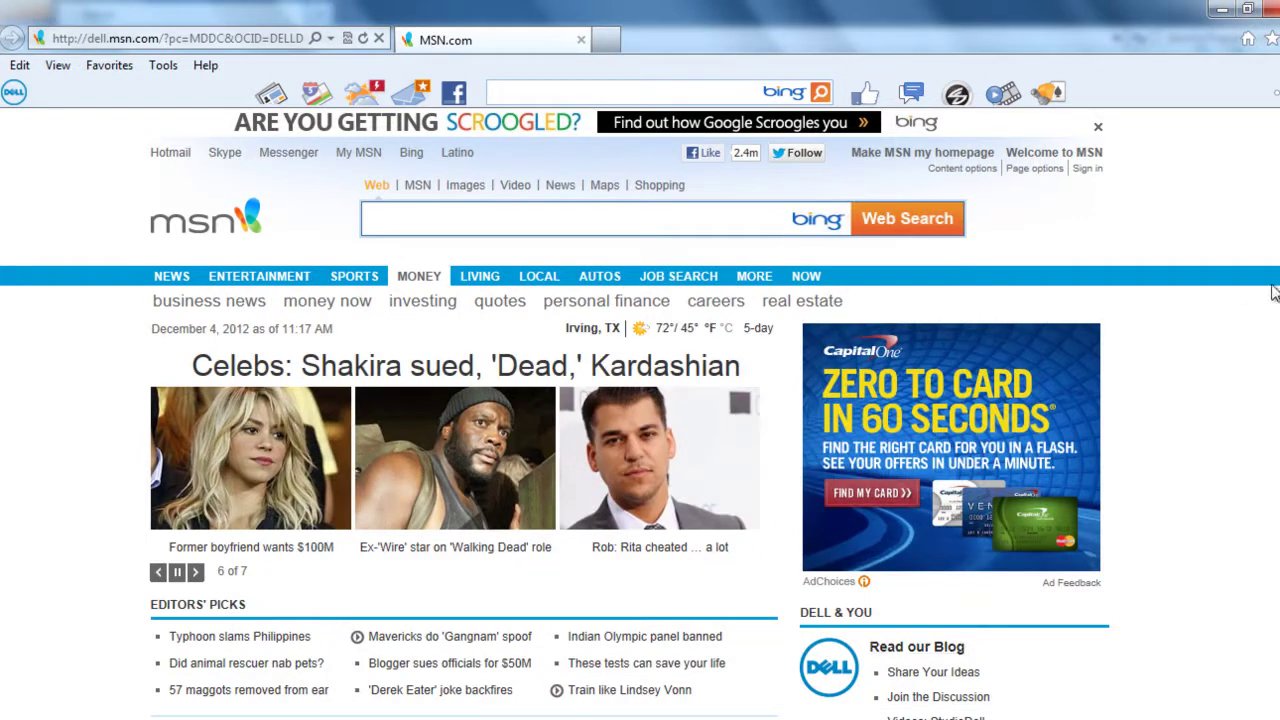
# Step: Close Internet Explorer, return to Firefox, and check what a new tab shows before closing that tab
pyautogui.click(1271, 8)
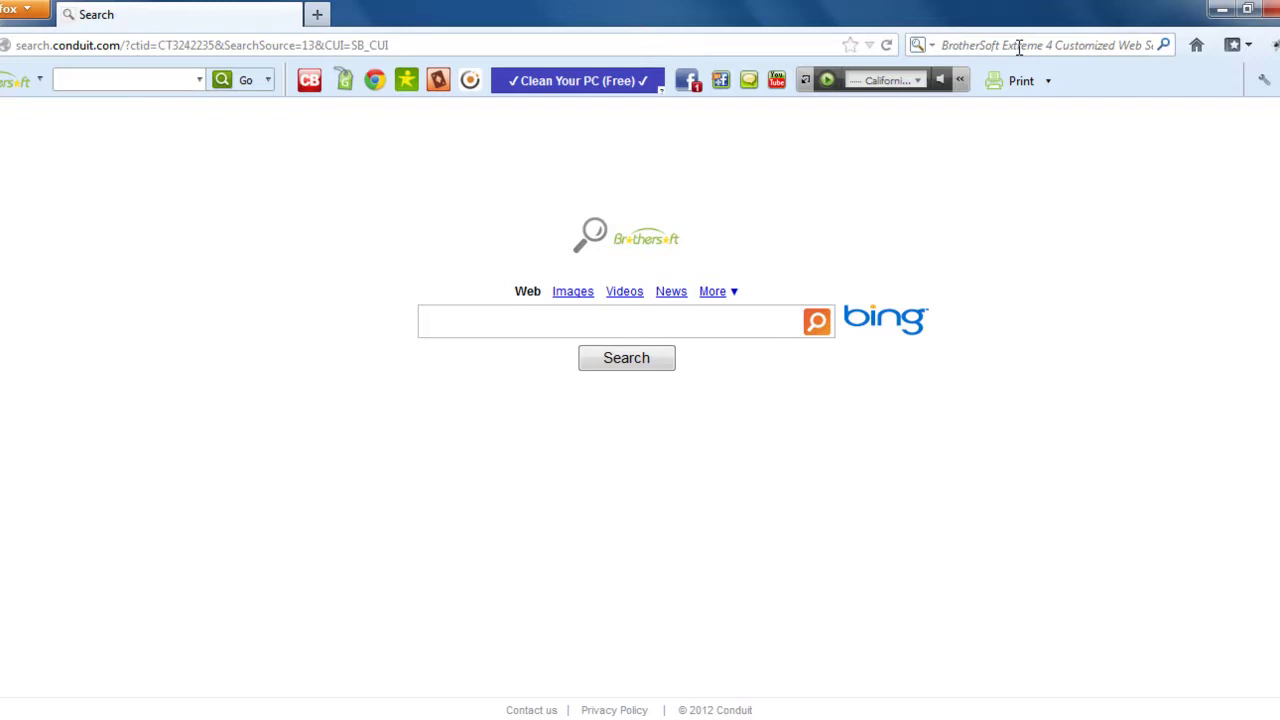
pyautogui.click(317, 17)
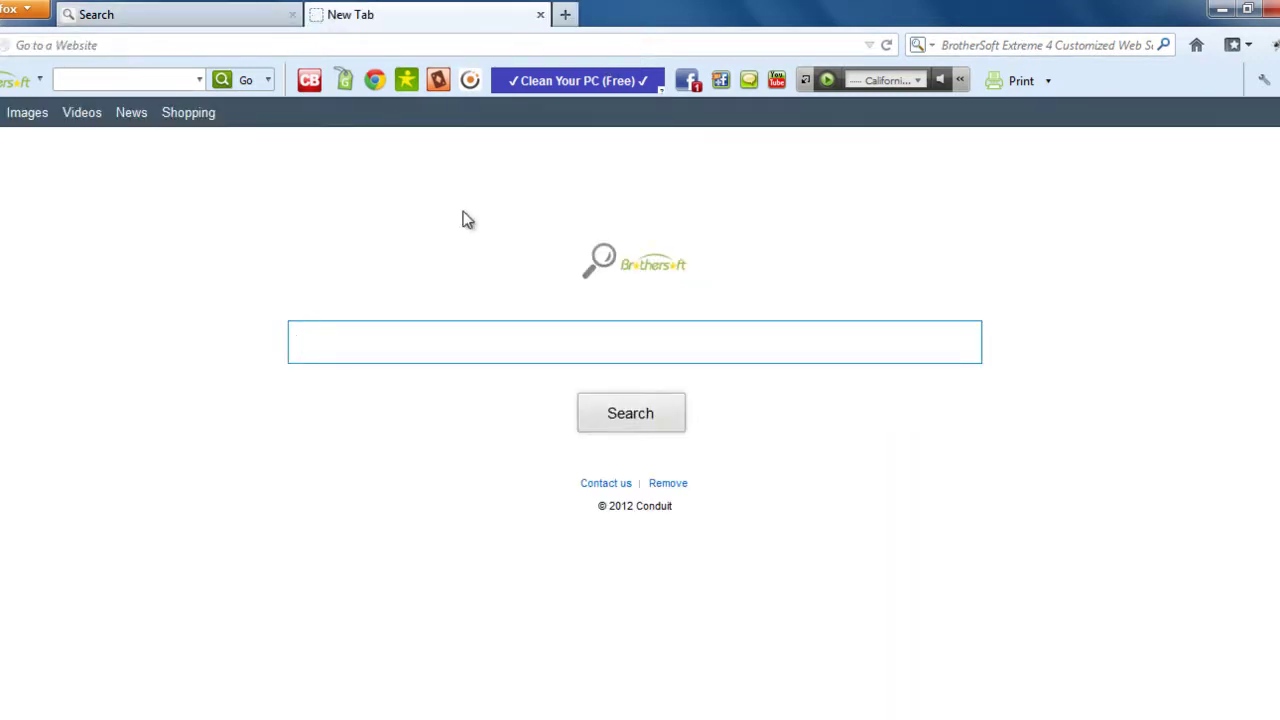
pyautogui.click(540, 17)
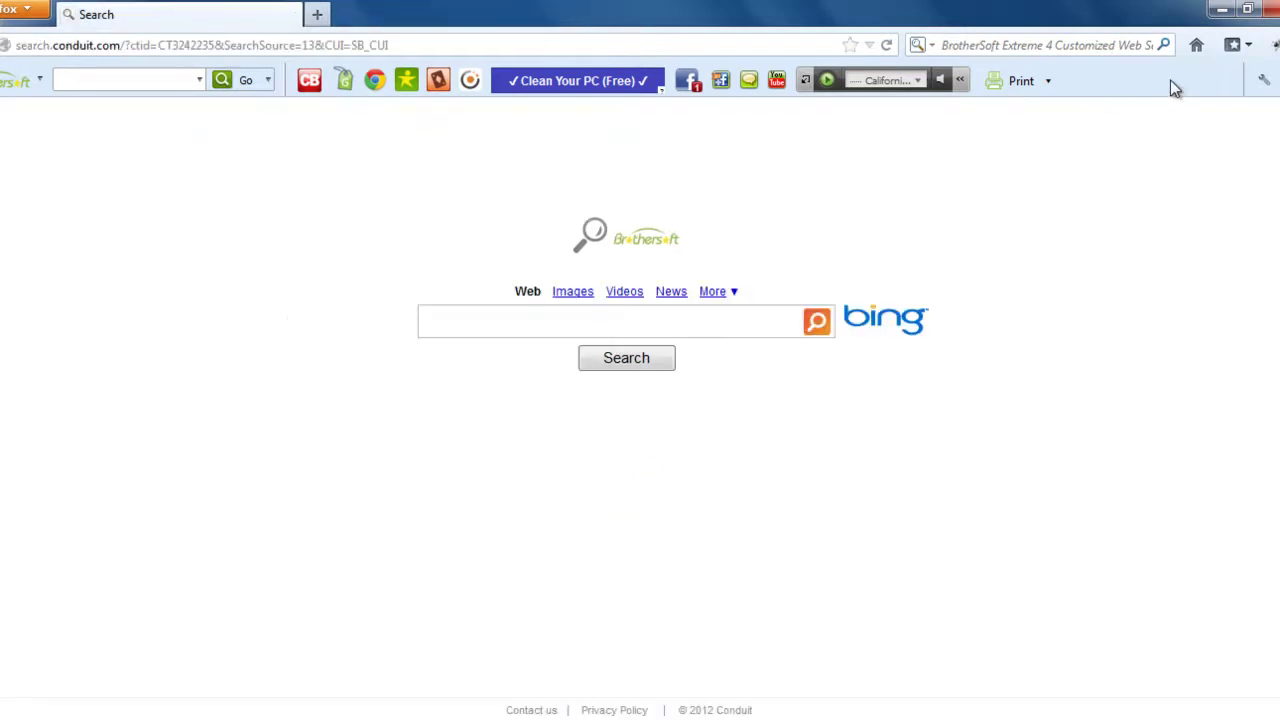
# Step: Disable and remove the BrotherSoft Extreme 4 extension from Firefox, confirm the uninstall, and close the toolbar's farewell page
pyautogui.click(27, 12)
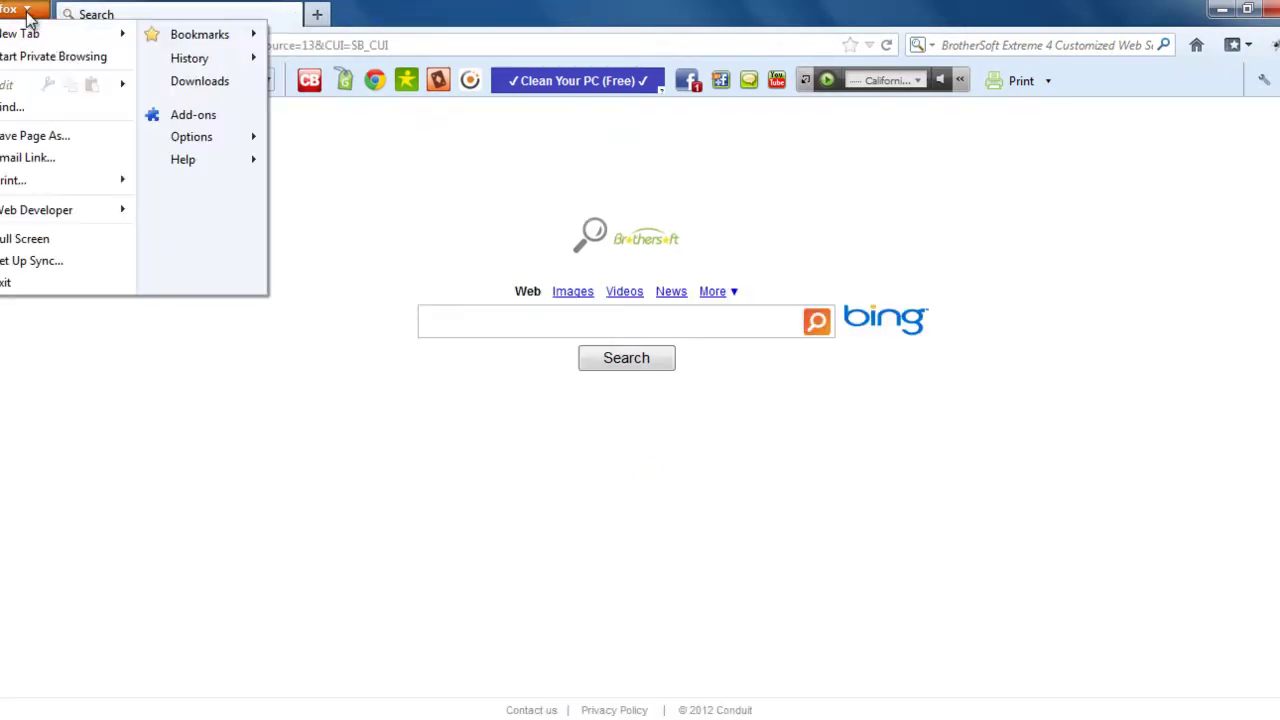
pyautogui.click(220, 117)
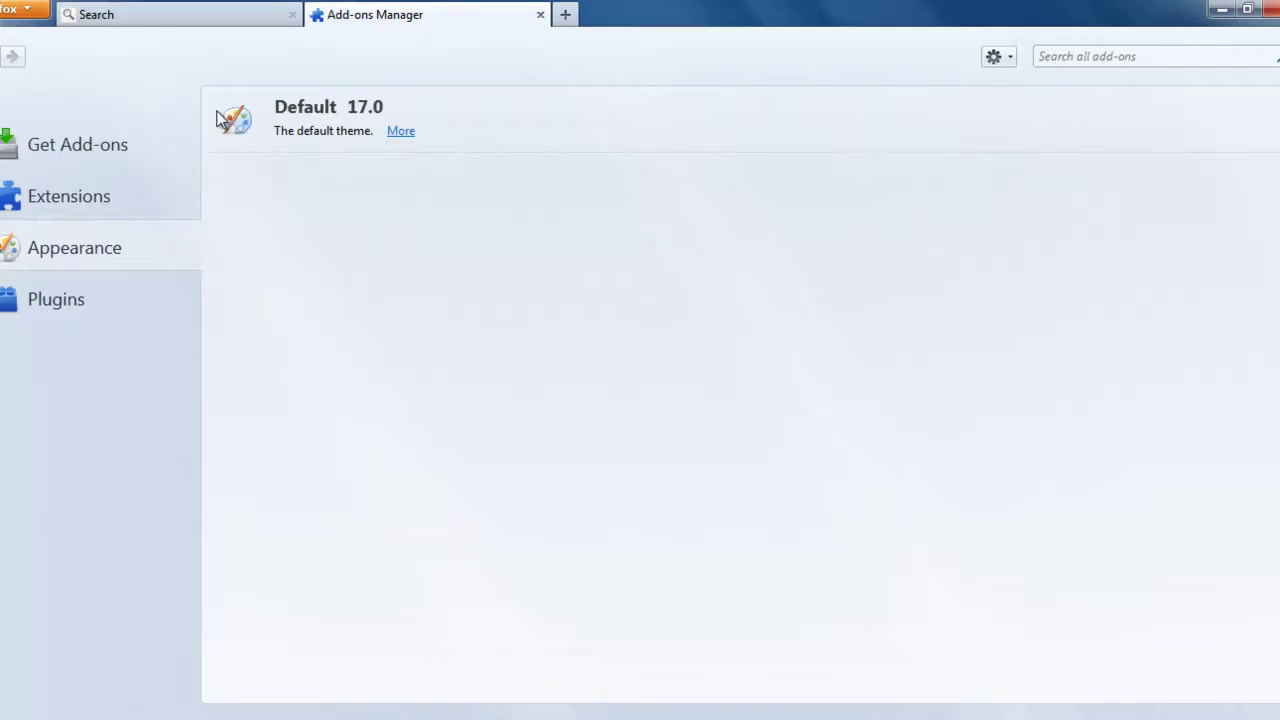
pyautogui.click(90, 204)
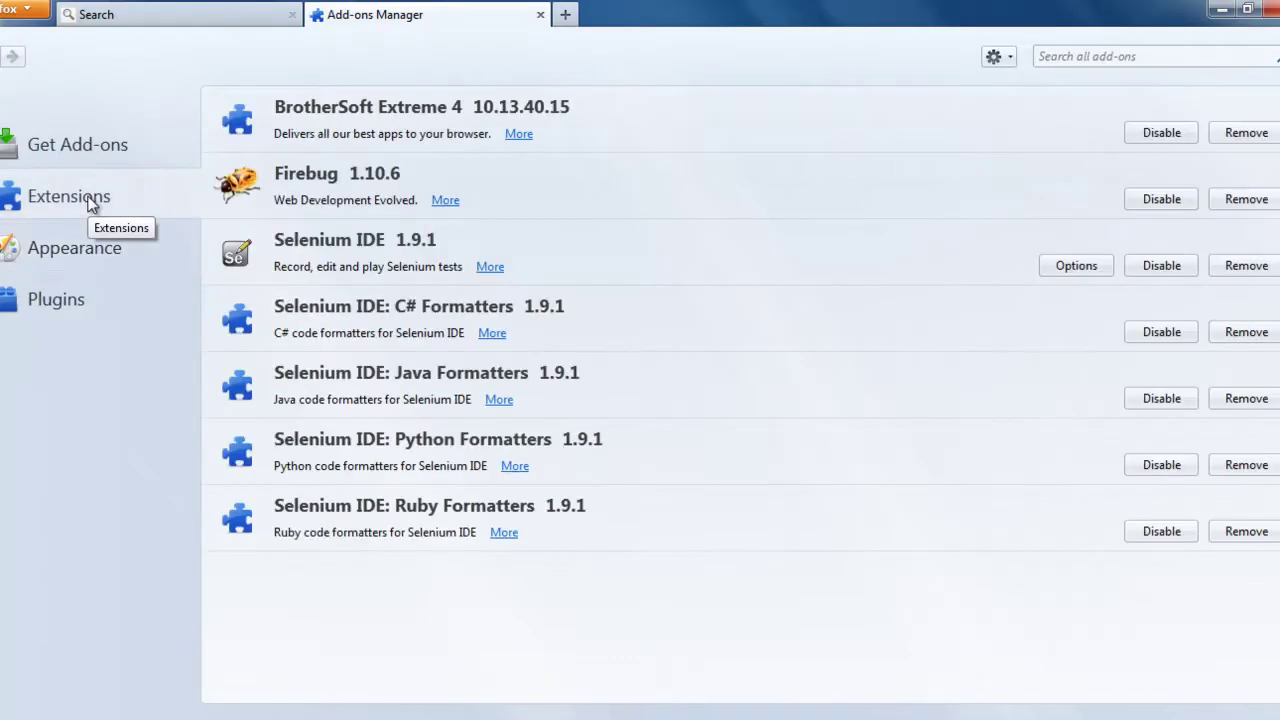
pyautogui.click(560, 115)
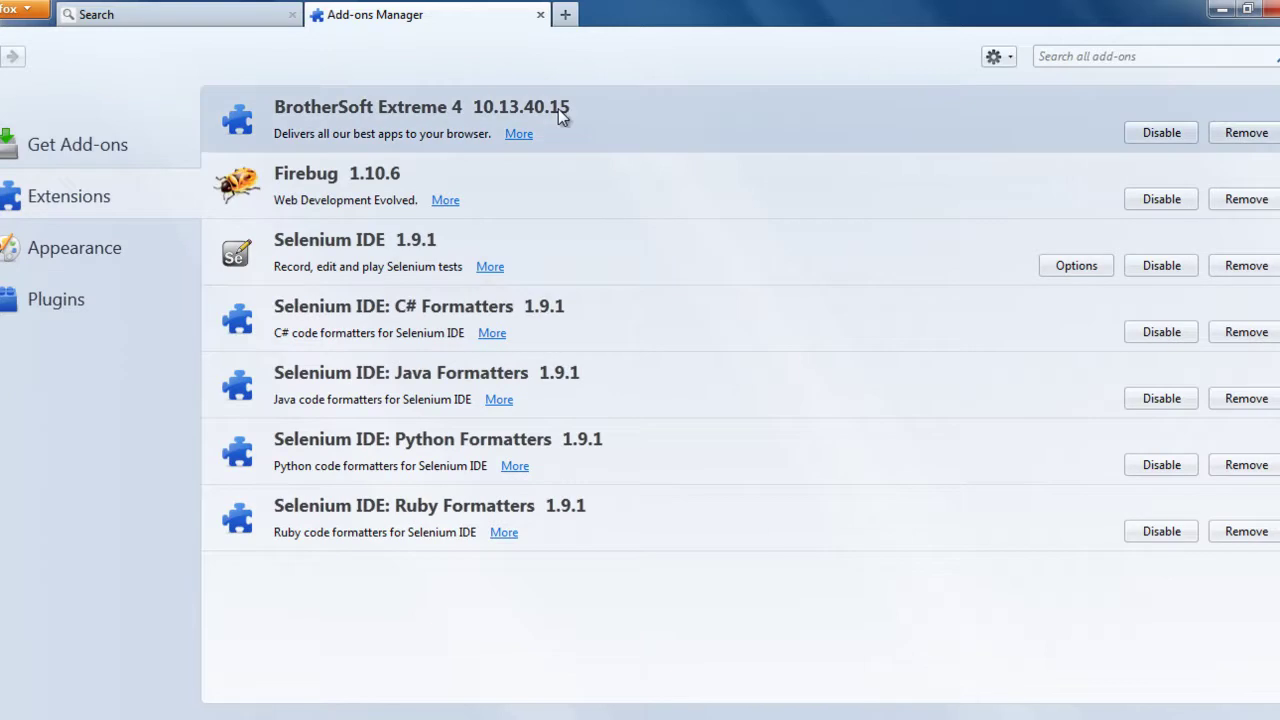
pyautogui.click(1177, 135)
pyautogui.click(1244, 155)
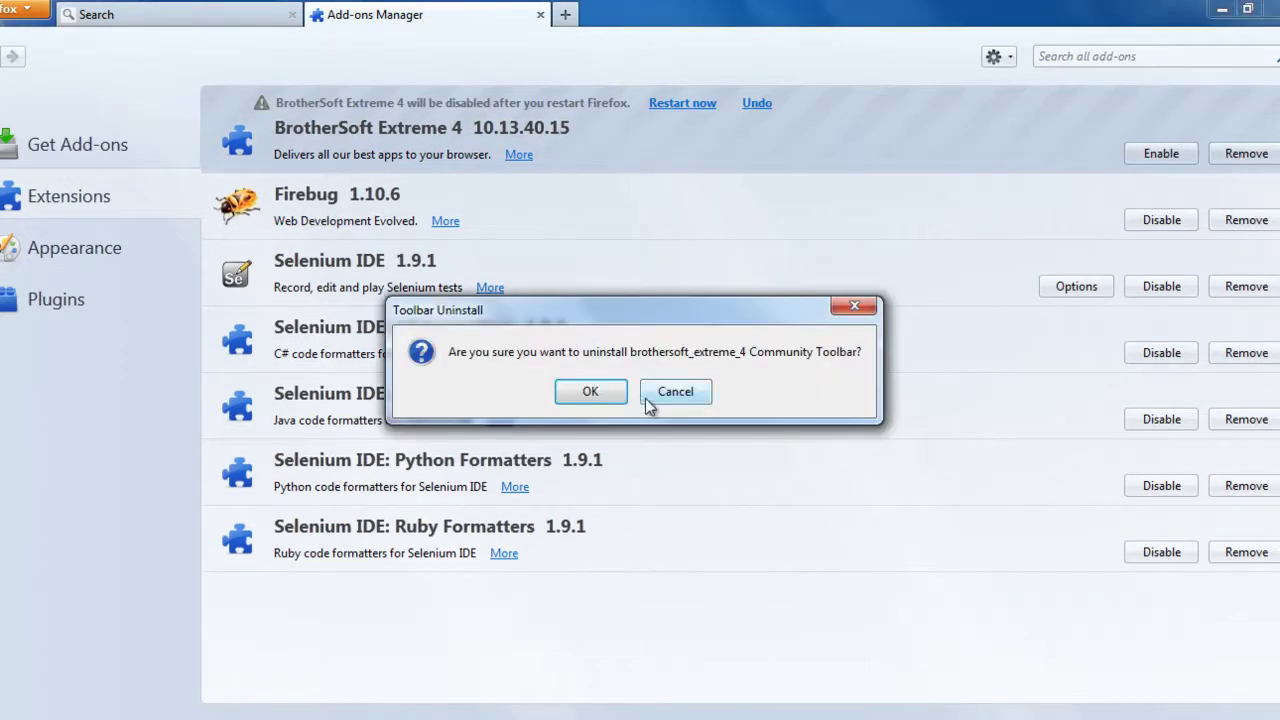
pyautogui.click(597, 398)
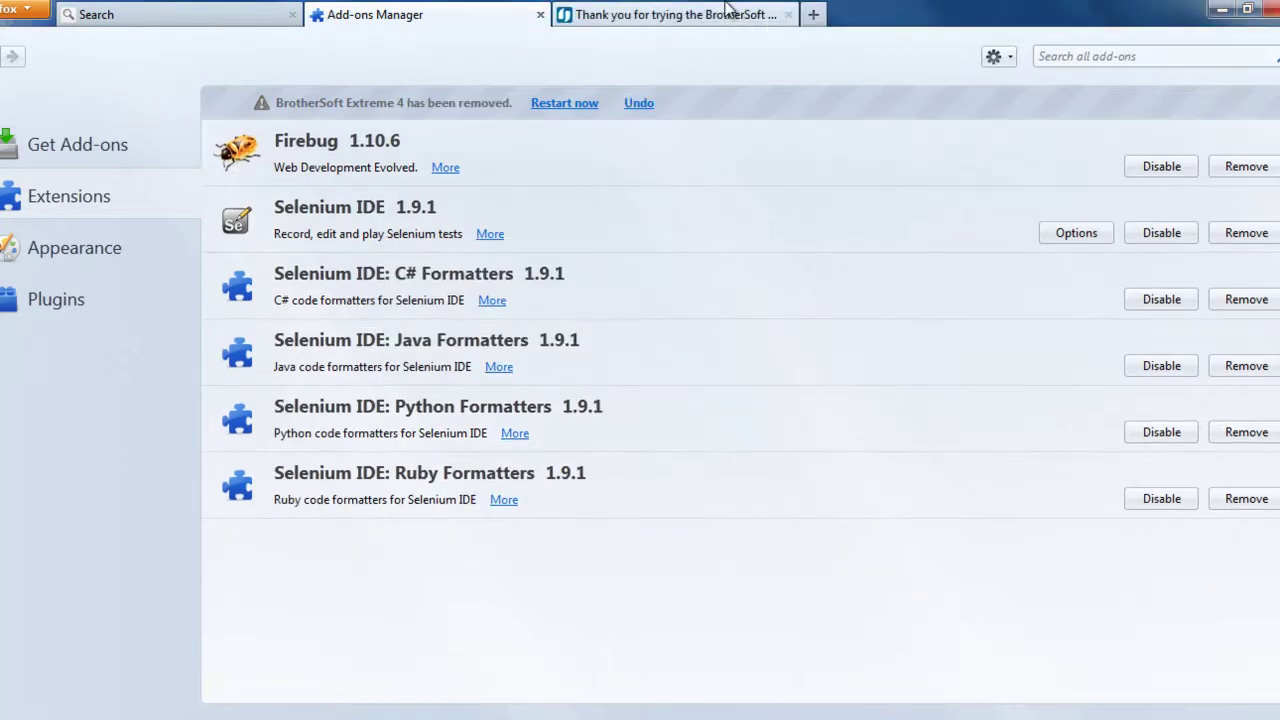
pyautogui.click(729, 10)
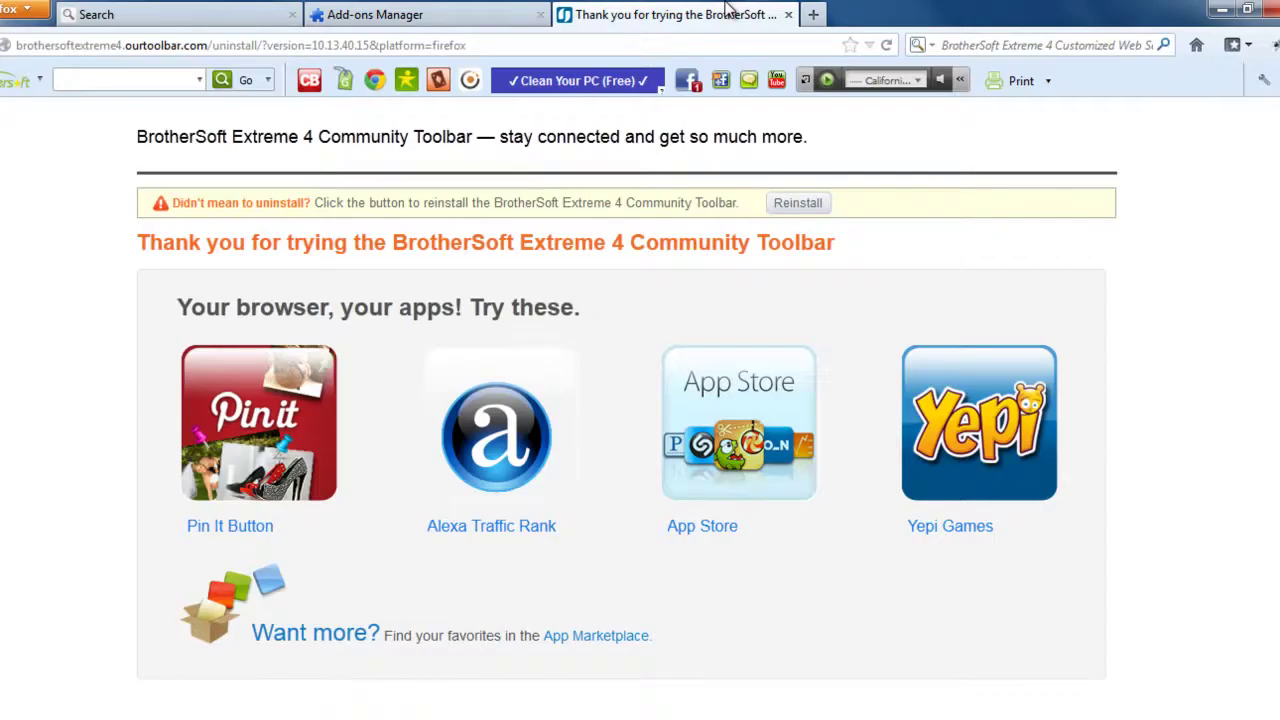
pyautogui.click(788, 15)
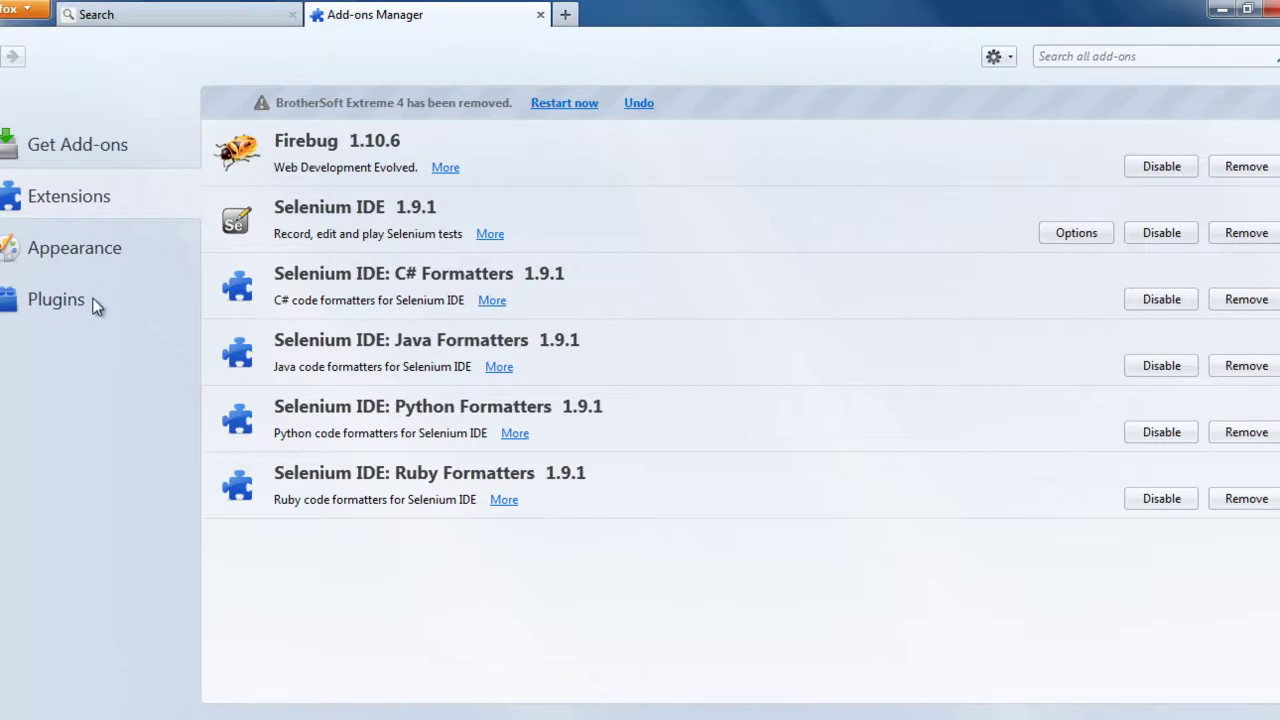
# Step: Look through Firefox's installed plugins for toolbar leftovers and close the Add-ons Manager
pyautogui.click(97, 306)
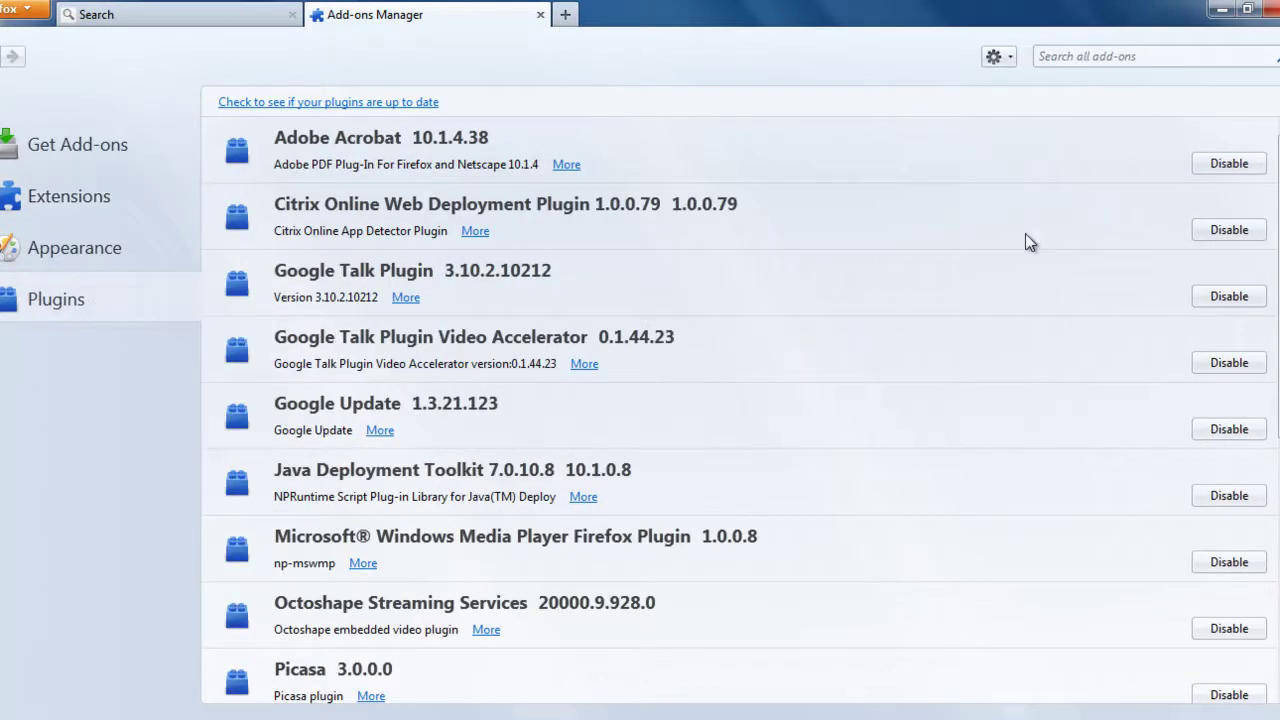
pyautogui.scroll(-8, 738, 410)
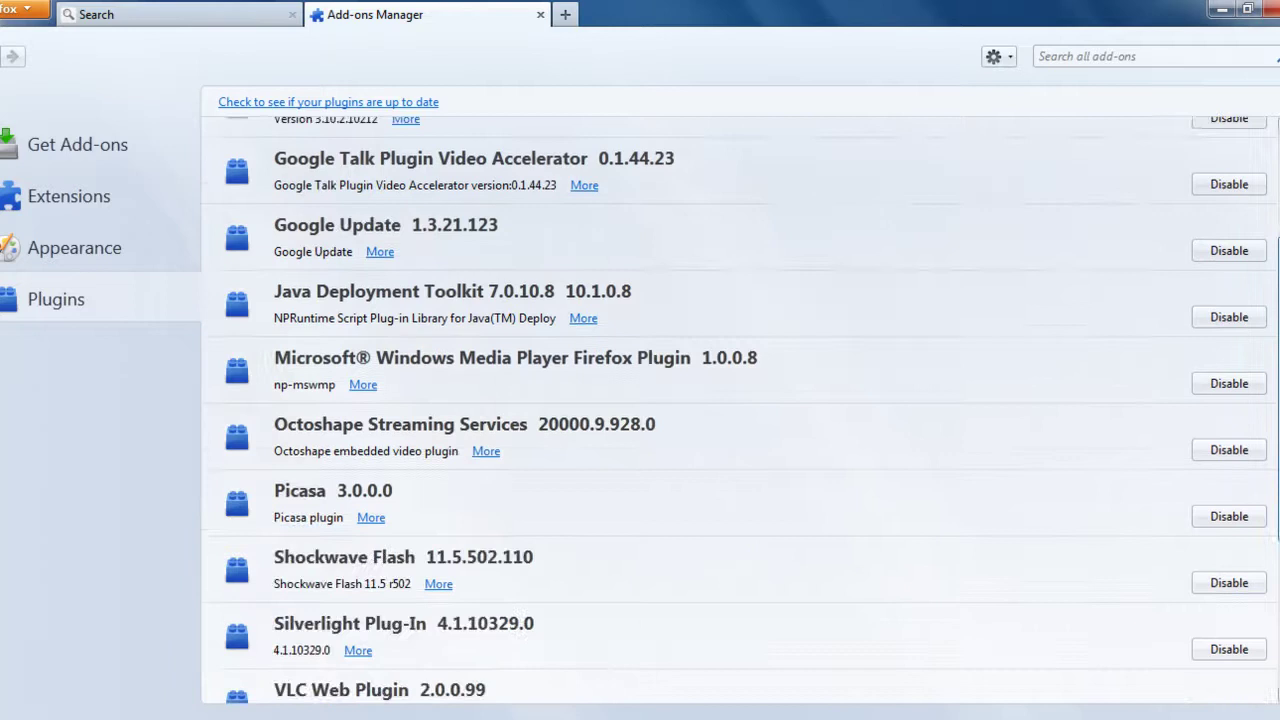
pyautogui.scroll(8, 740, 400)
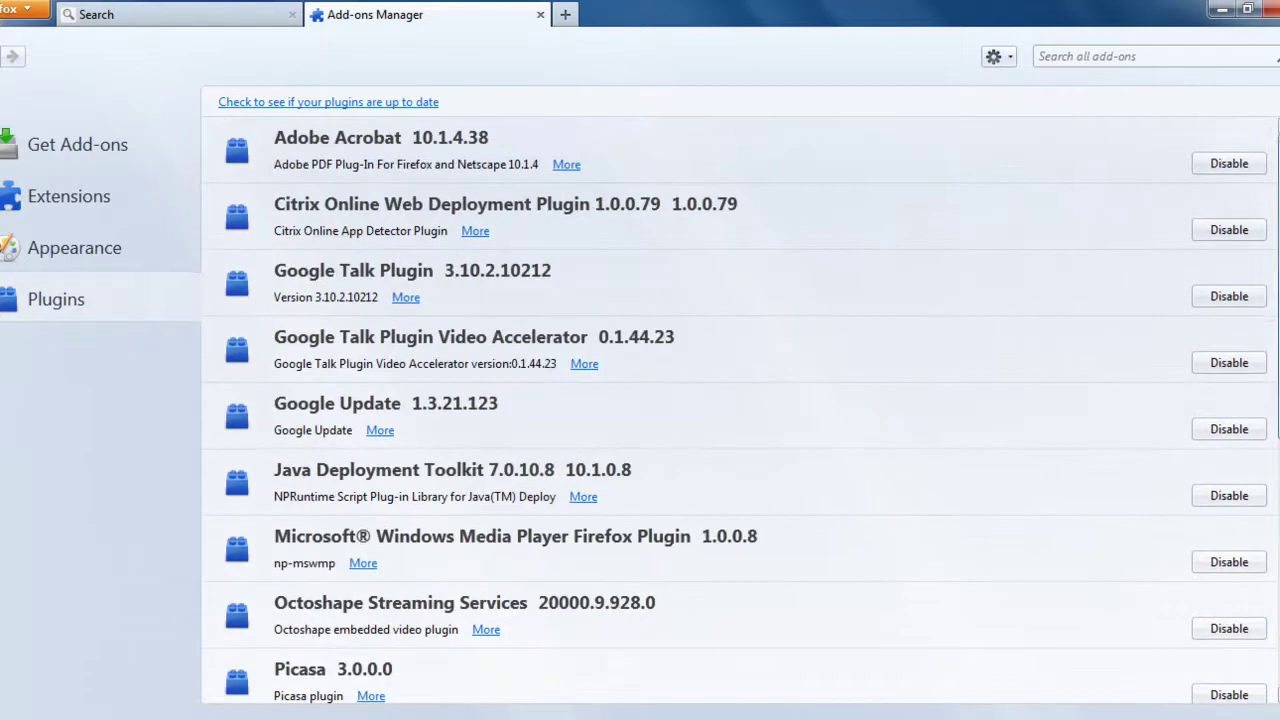
pyautogui.click(540, 14)
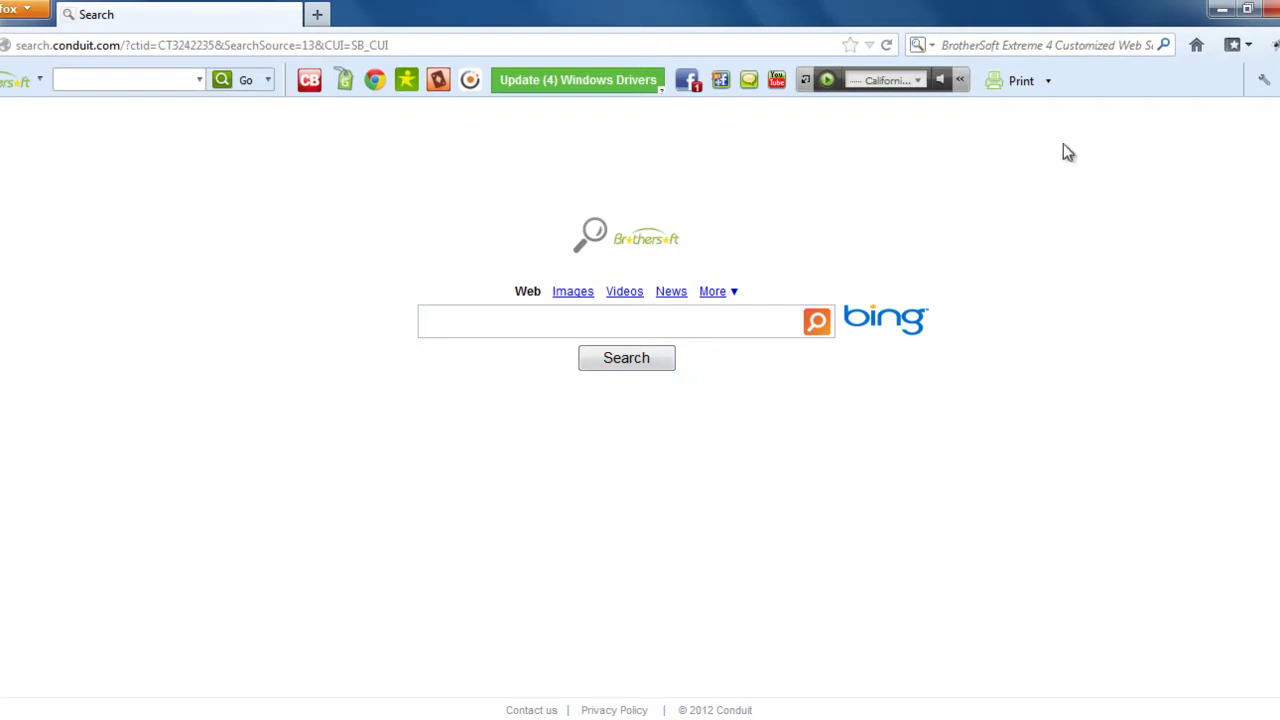
# Step: Remove BrotherSoft Extreme 4 Customized Web Search from Firefox's list of installed search engines
pyautogui.click(933, 48)
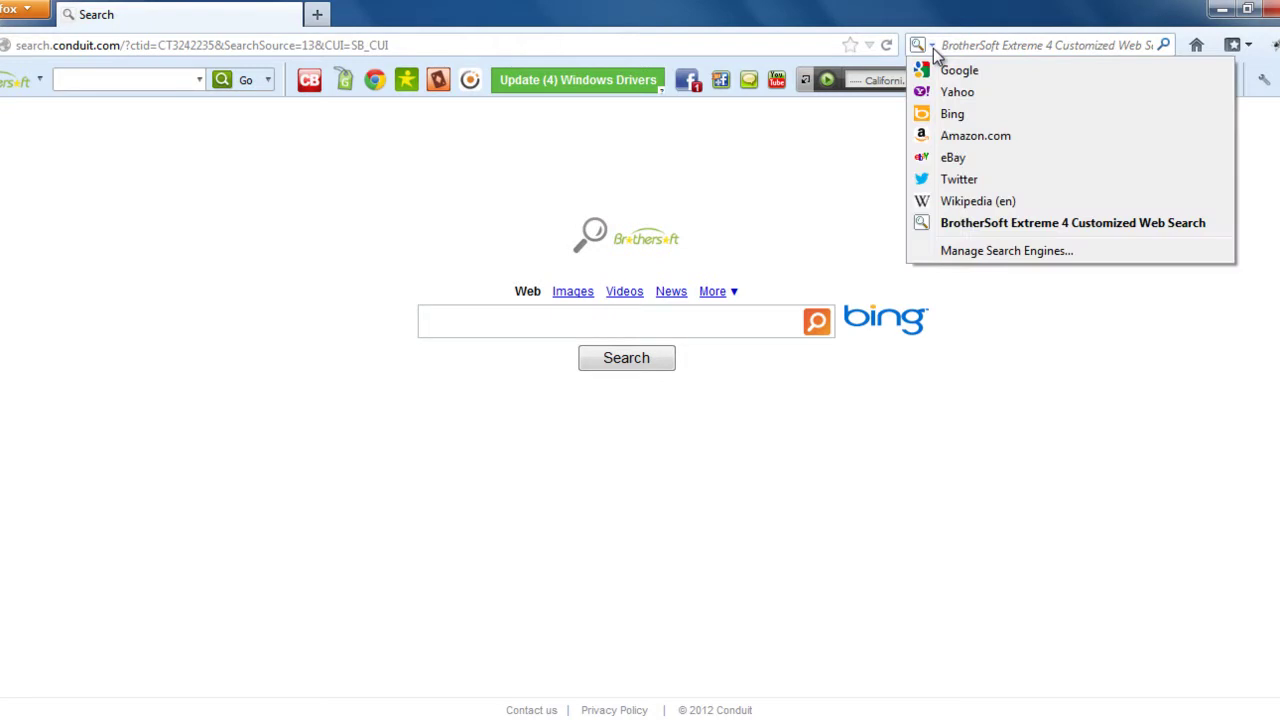
pyautogui.click(1000, 251)
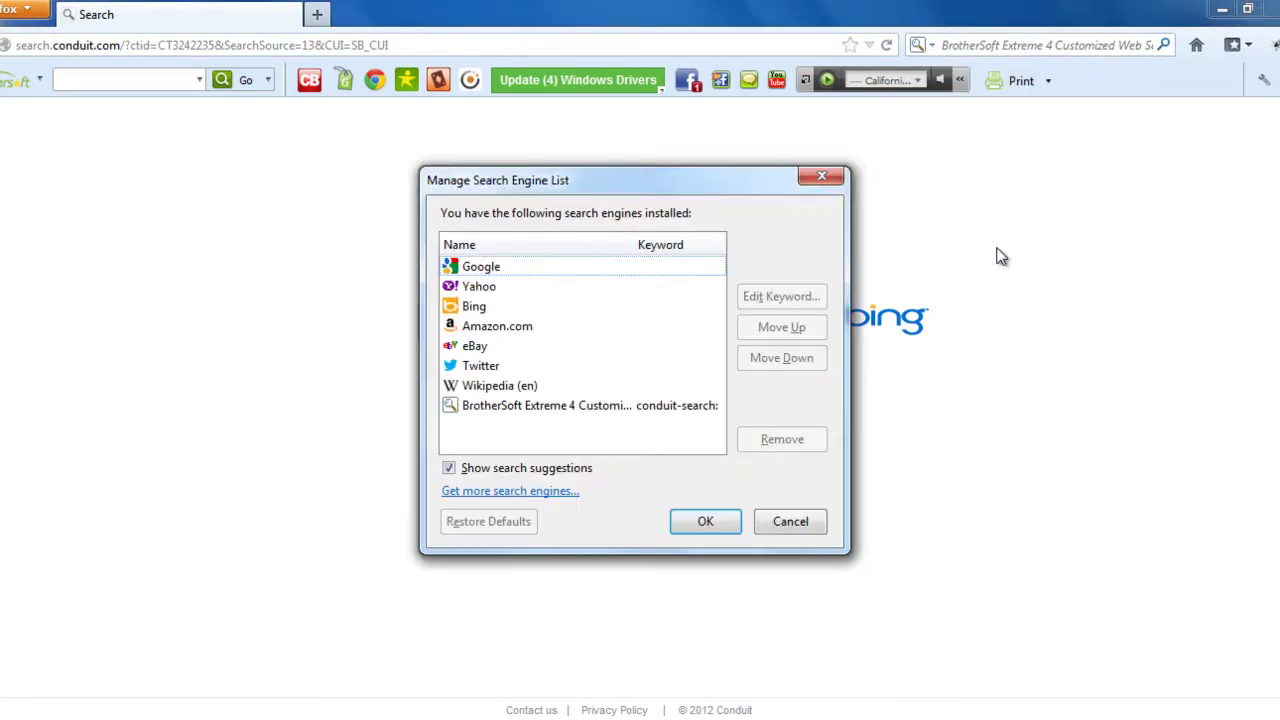
pyautogui.click(582, 410)
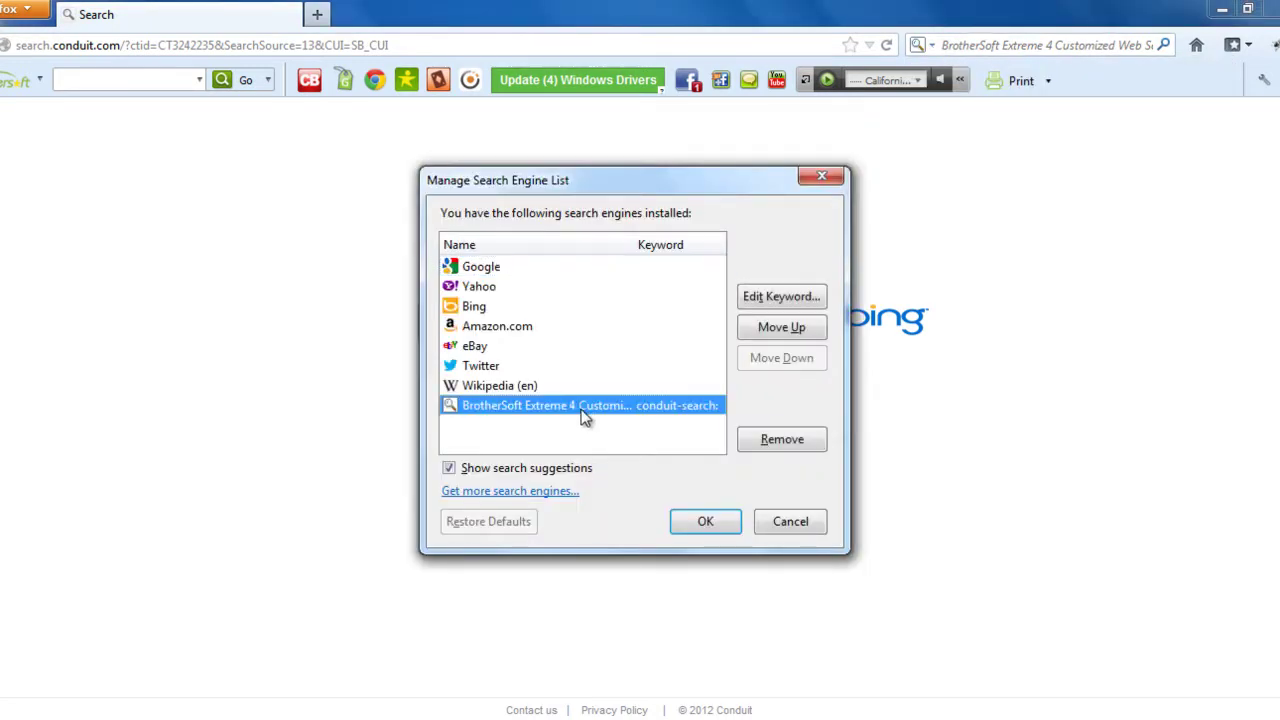
pyautogui.click(750, 442)
pyautogui.click(713, 522)
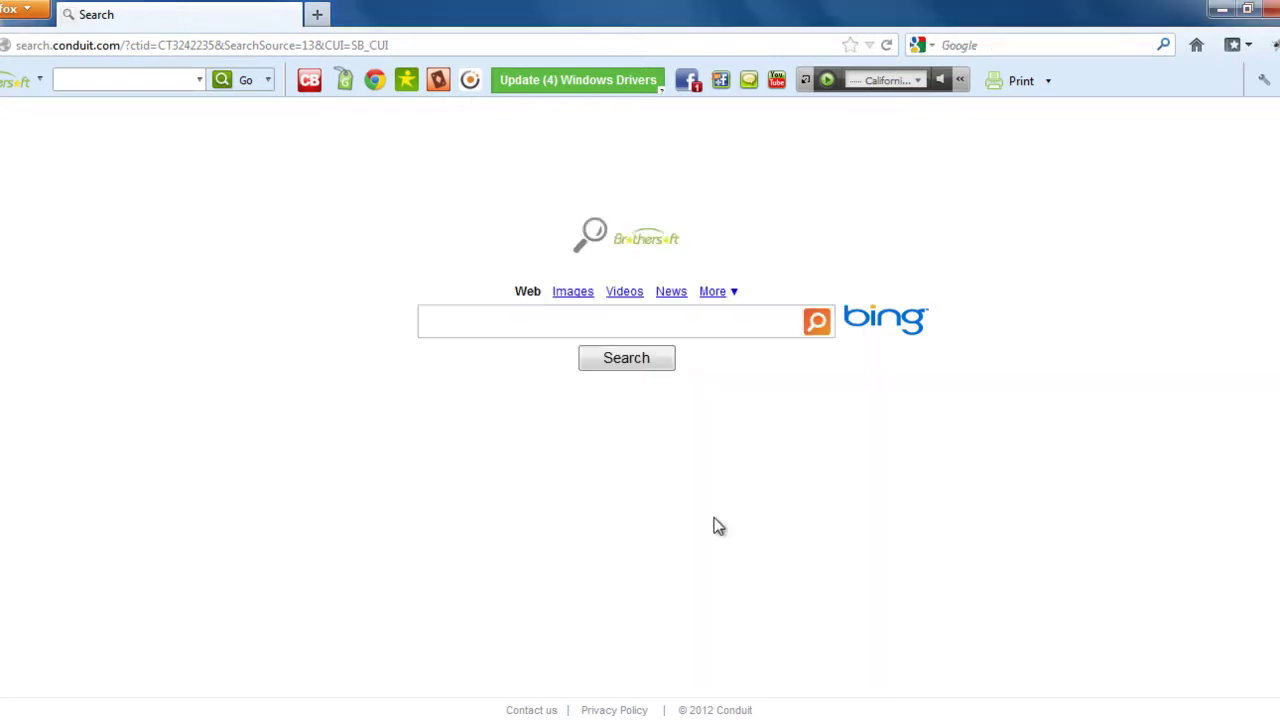
# Step: Restore Firefox's home page to the default start page, save the options, and close the browser
pyautogui.click(31, 12)
pyautogui.moveTo(230, 141)
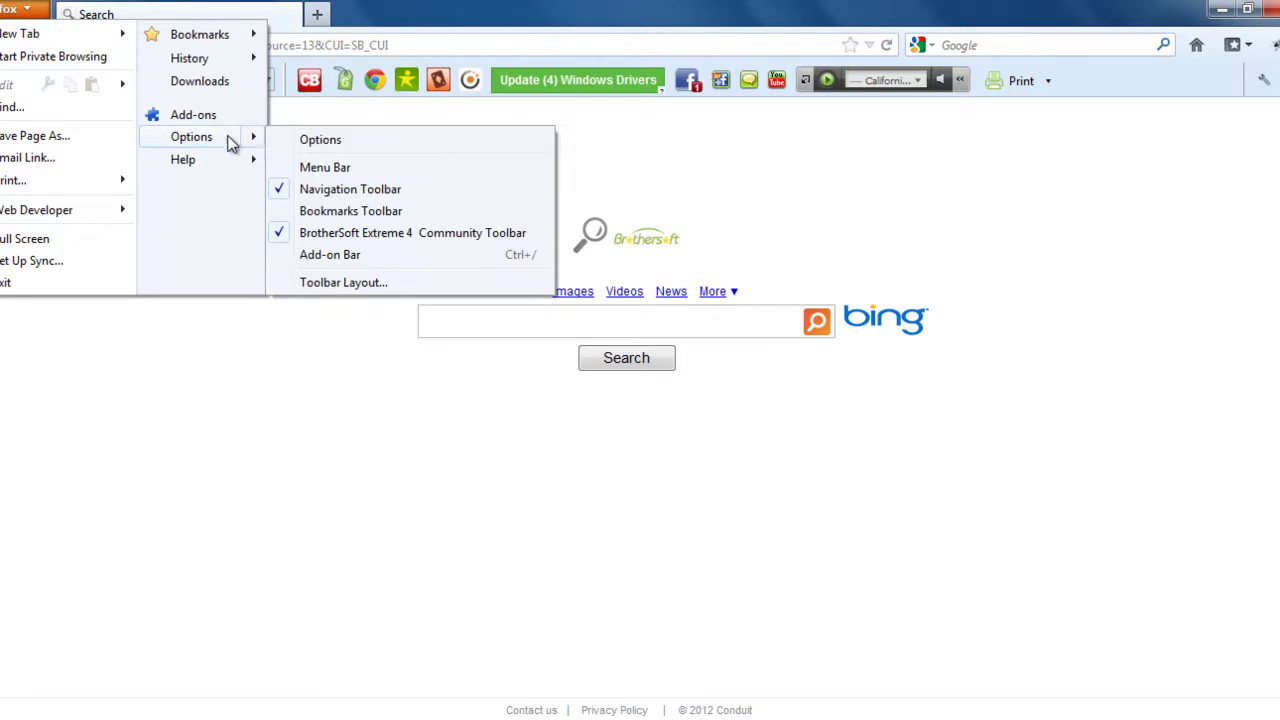
pyautogui.click(292, 142)
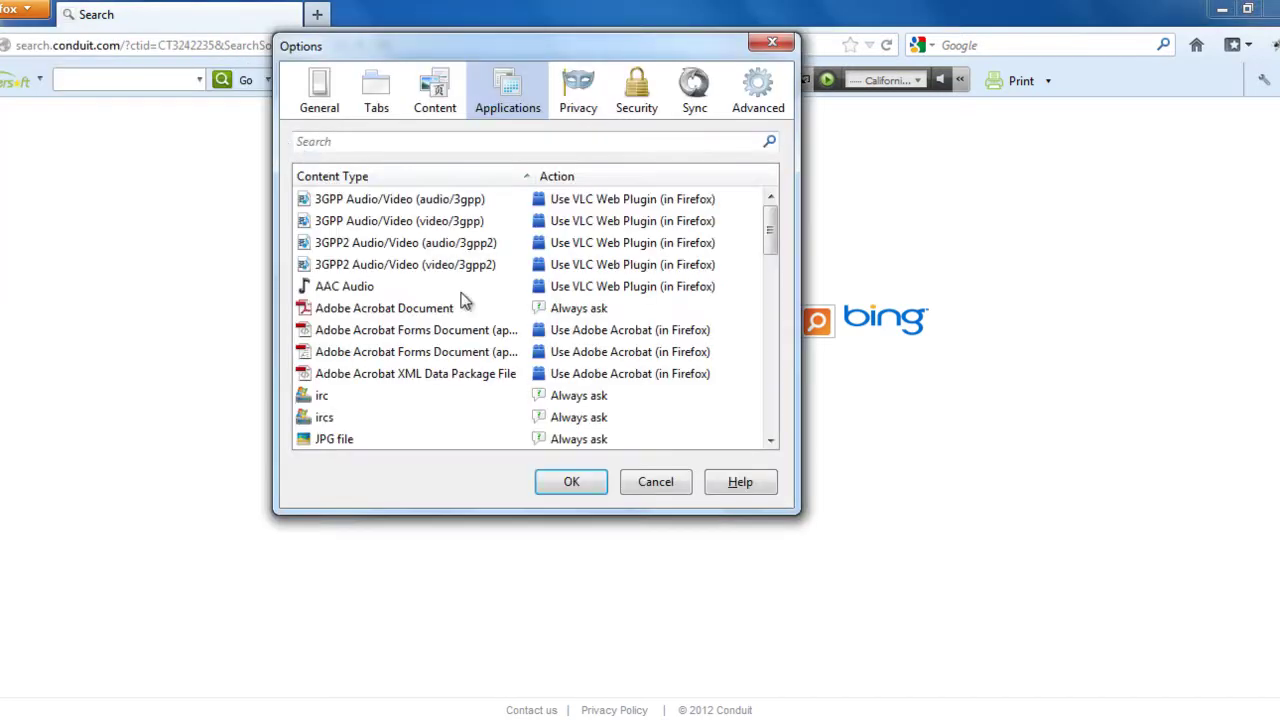
pyautogui.click(316, 108)
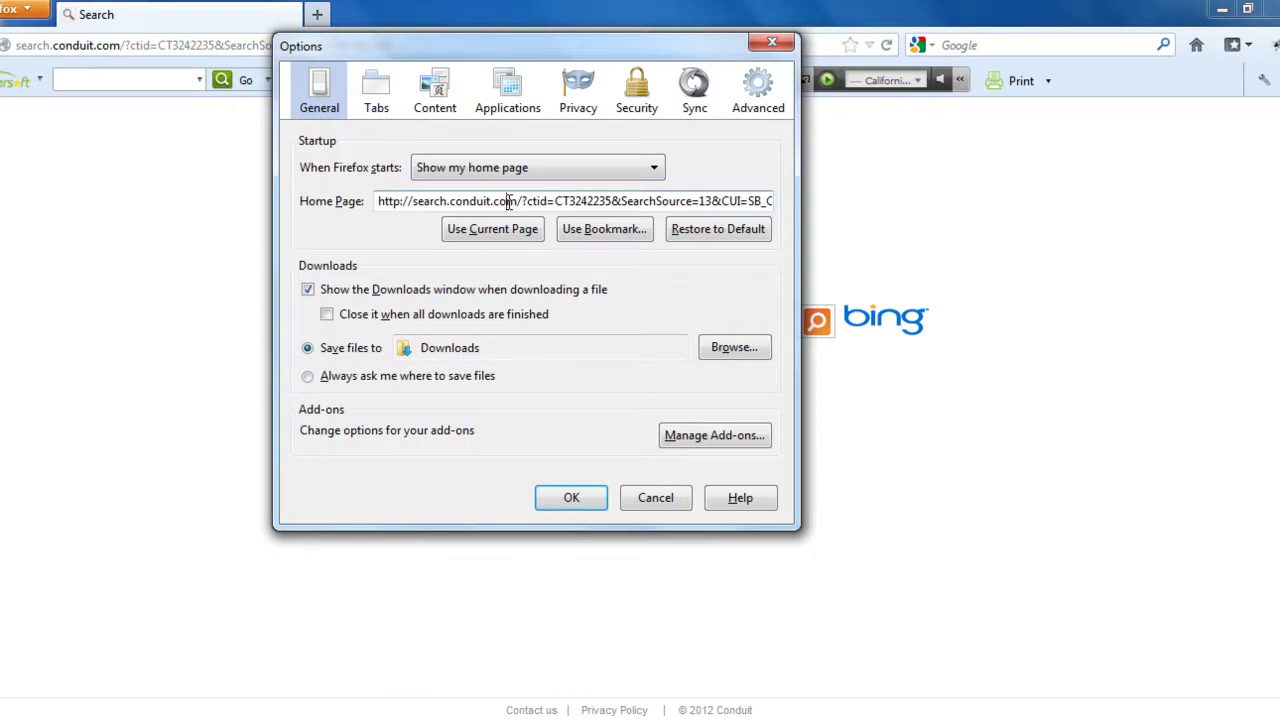
pyautogui.click(687, 231)
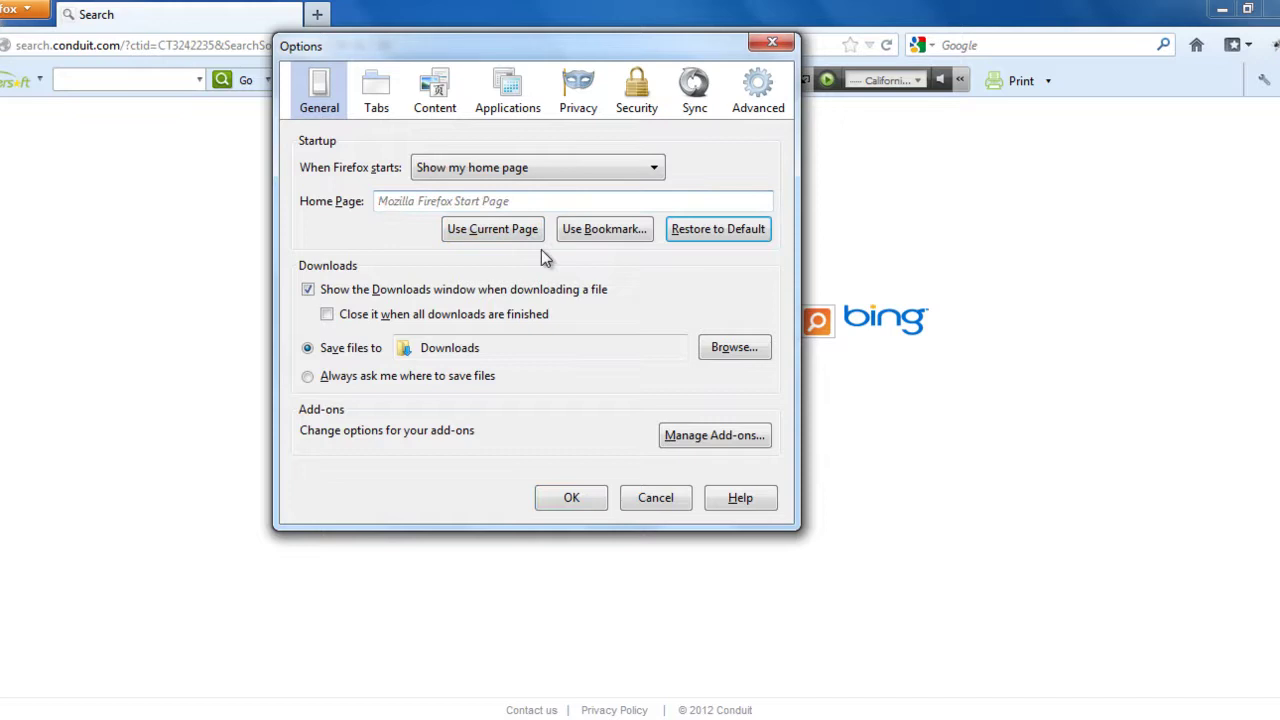
pyautogui.click(586, 508)
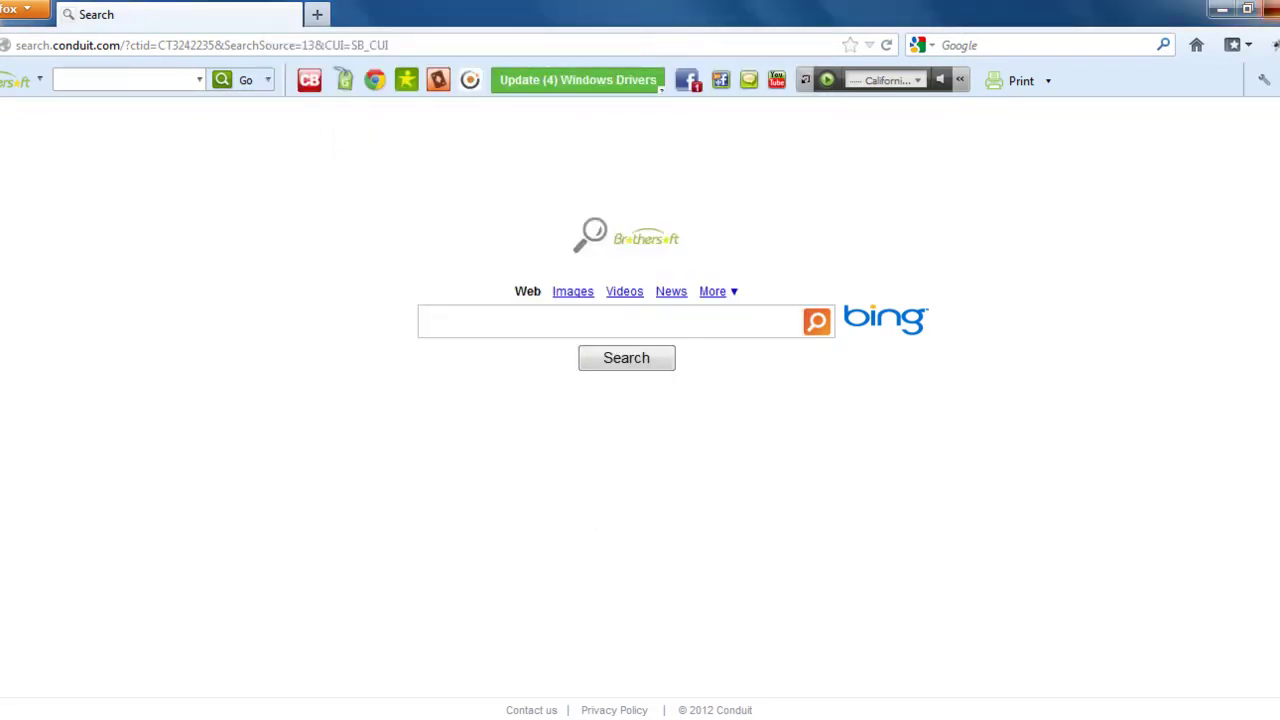
pyautogui.click(1270, 9)
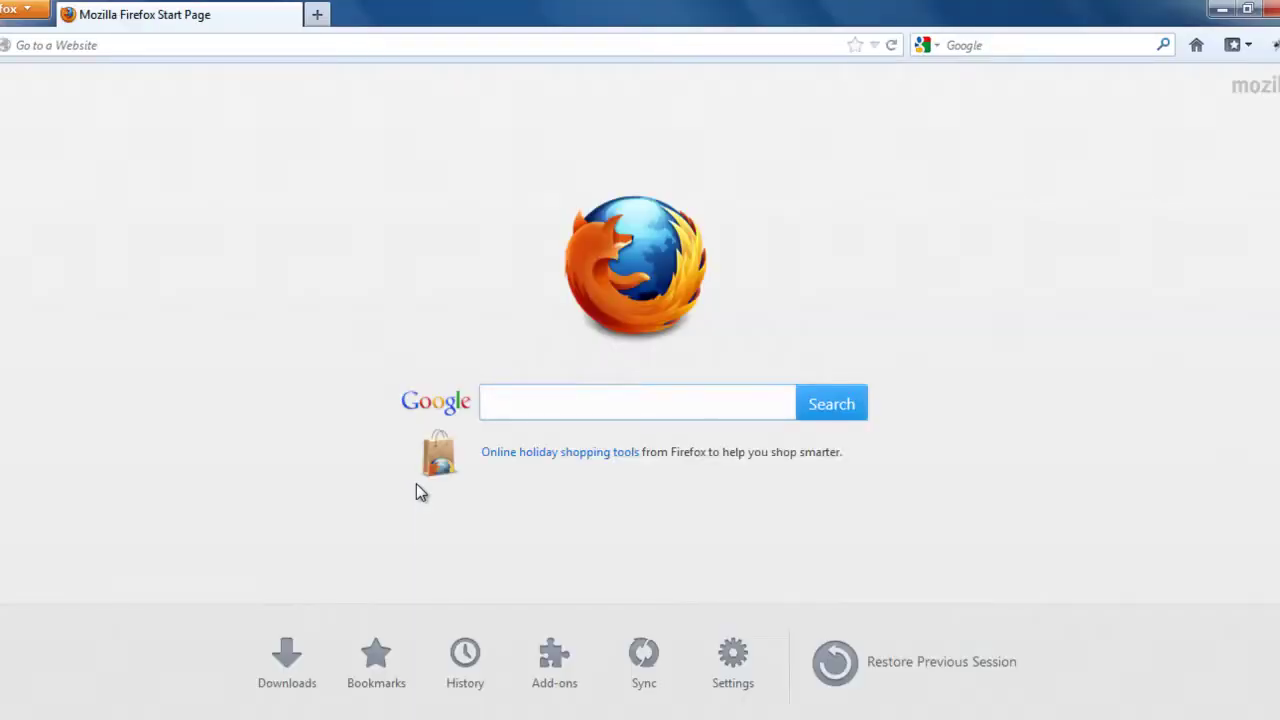
# Step: Test the reopened Firefox with a search-bar query "nbn", an address-bar query "jl" and a new tab, and close the browser
pyautogui.click(1016, 47)
pyautogui.write('nbn')
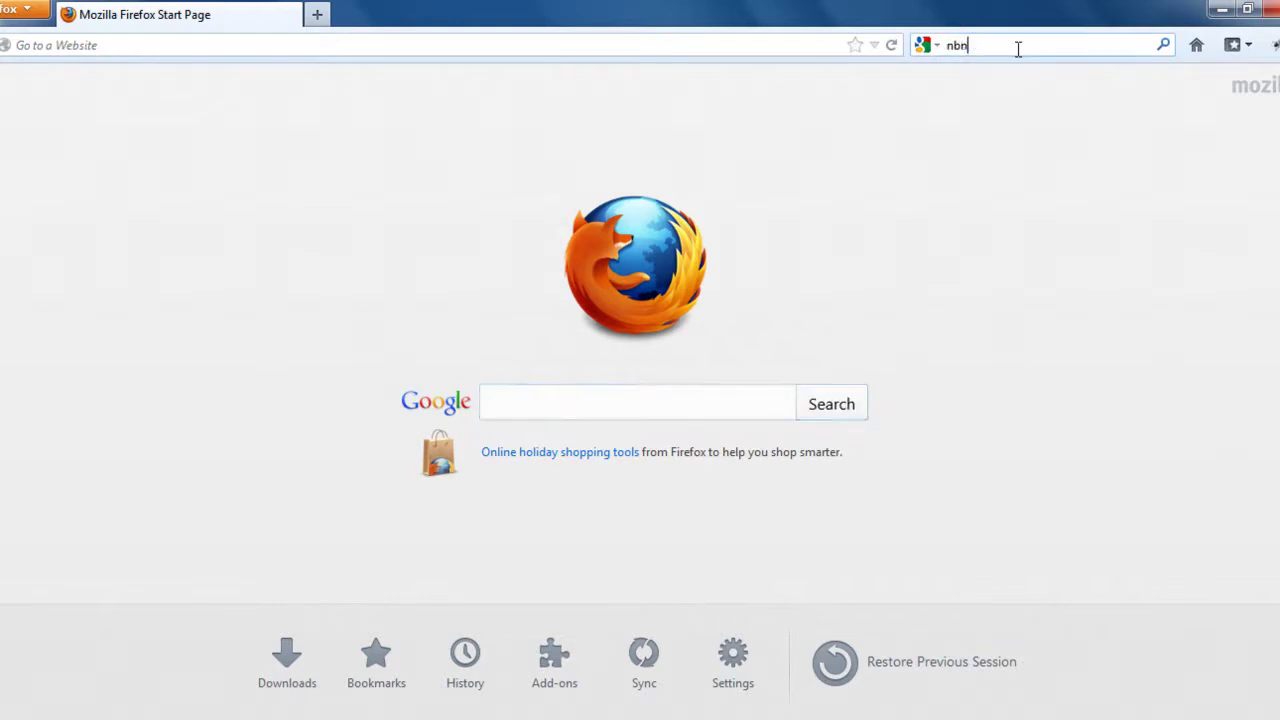
pyautogui.press('Return')
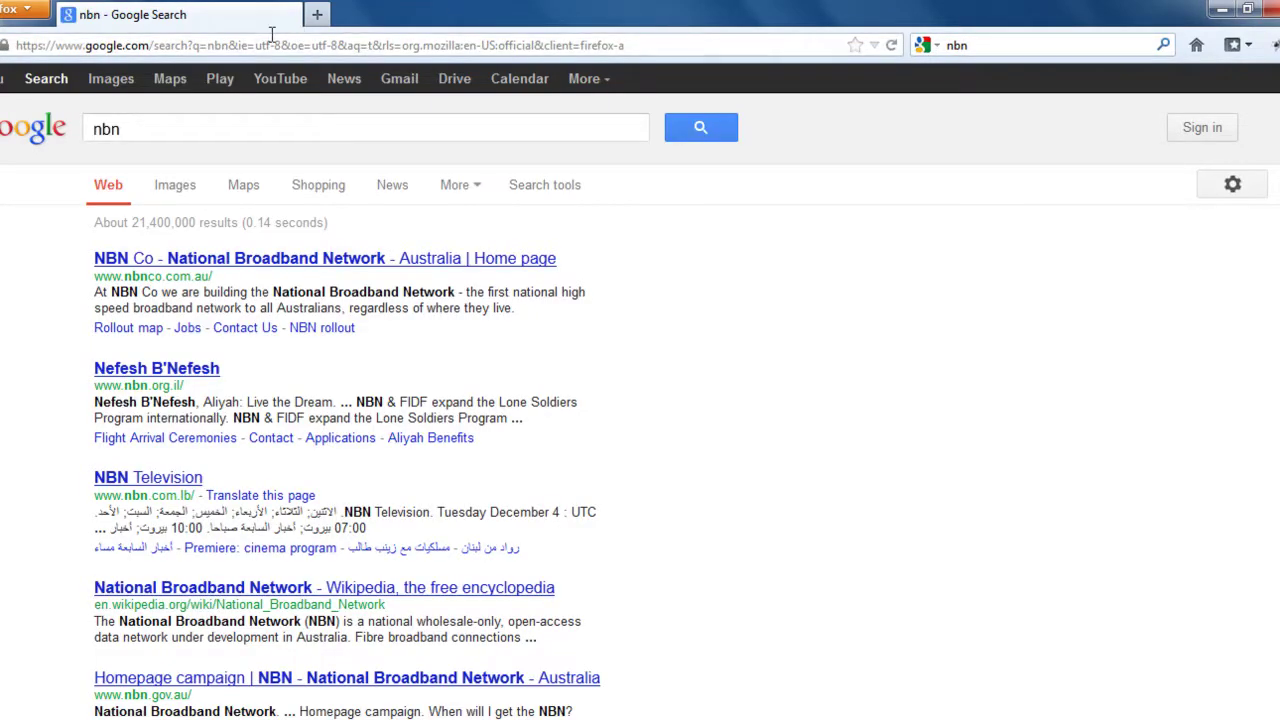
pyautogui.click(268, 47)
pyautogui.write('jl')
pyautogui.press('Return')
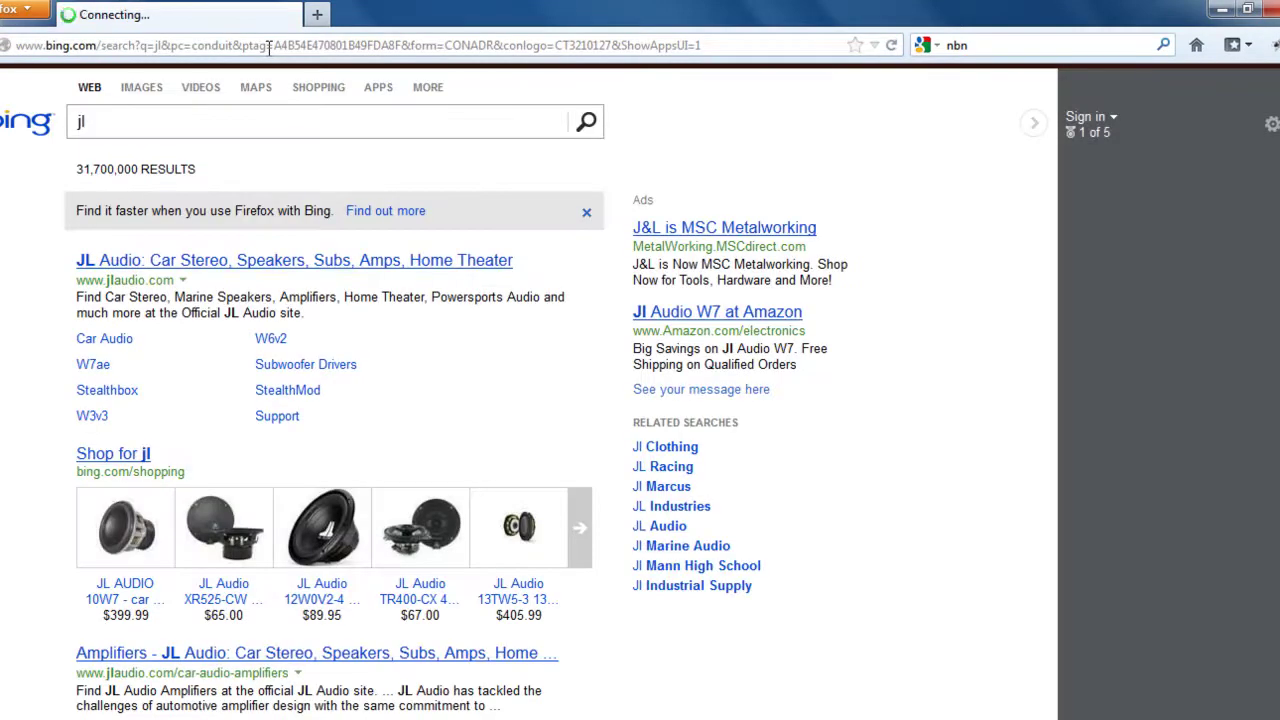
pyautogui.click(316, 14)
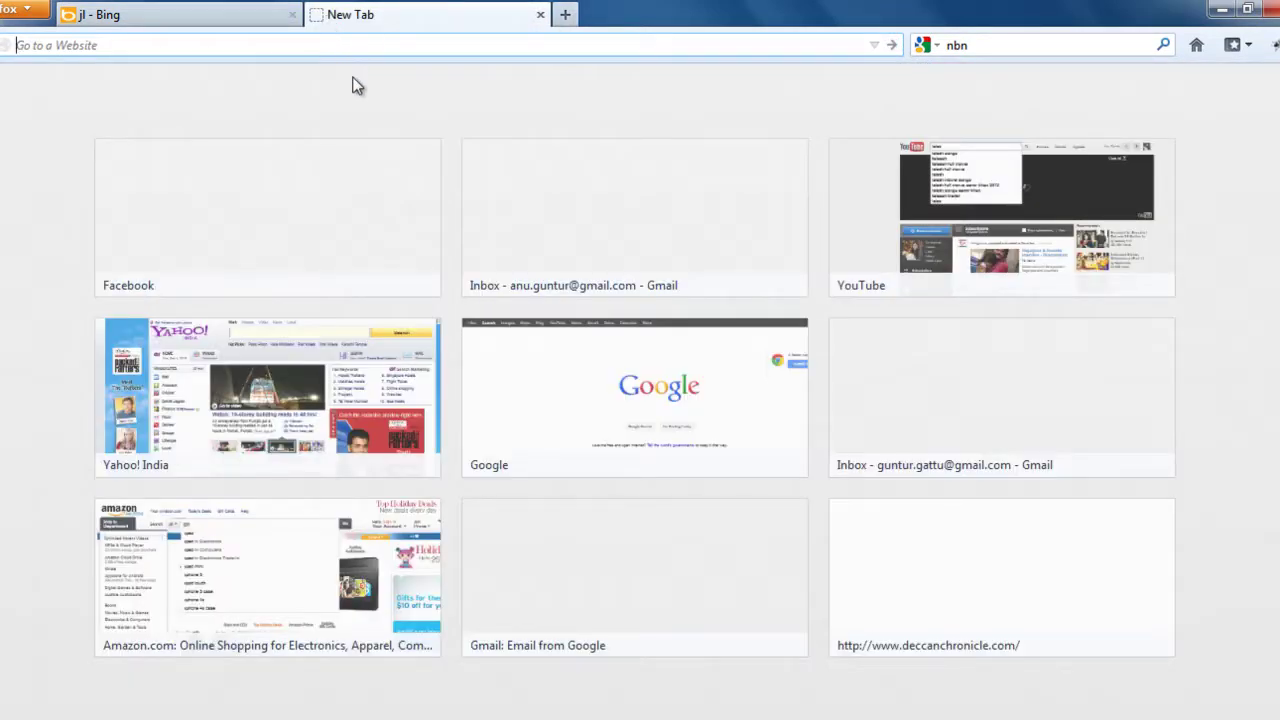
pyautogui.click(1274, 8)
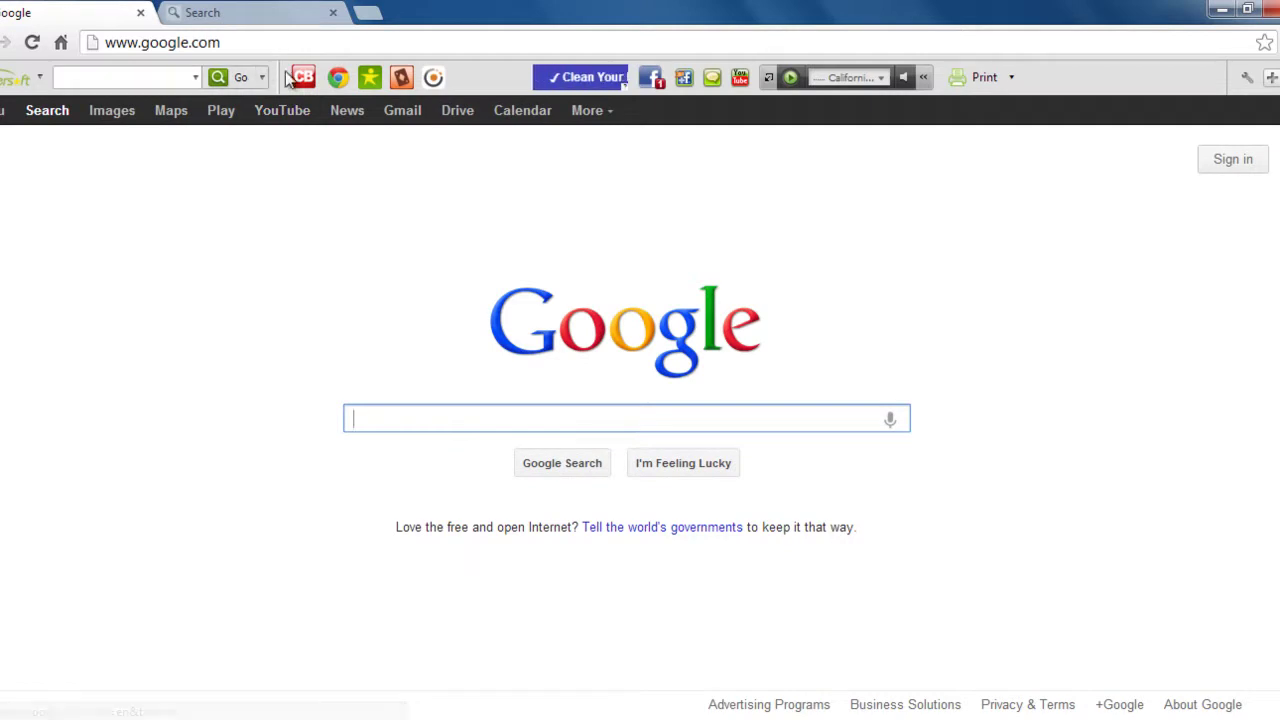
# Step: Switch to Chrome, inspect the address of the Conduit search tab, and close that tab
pyautogui.click(228, 12)
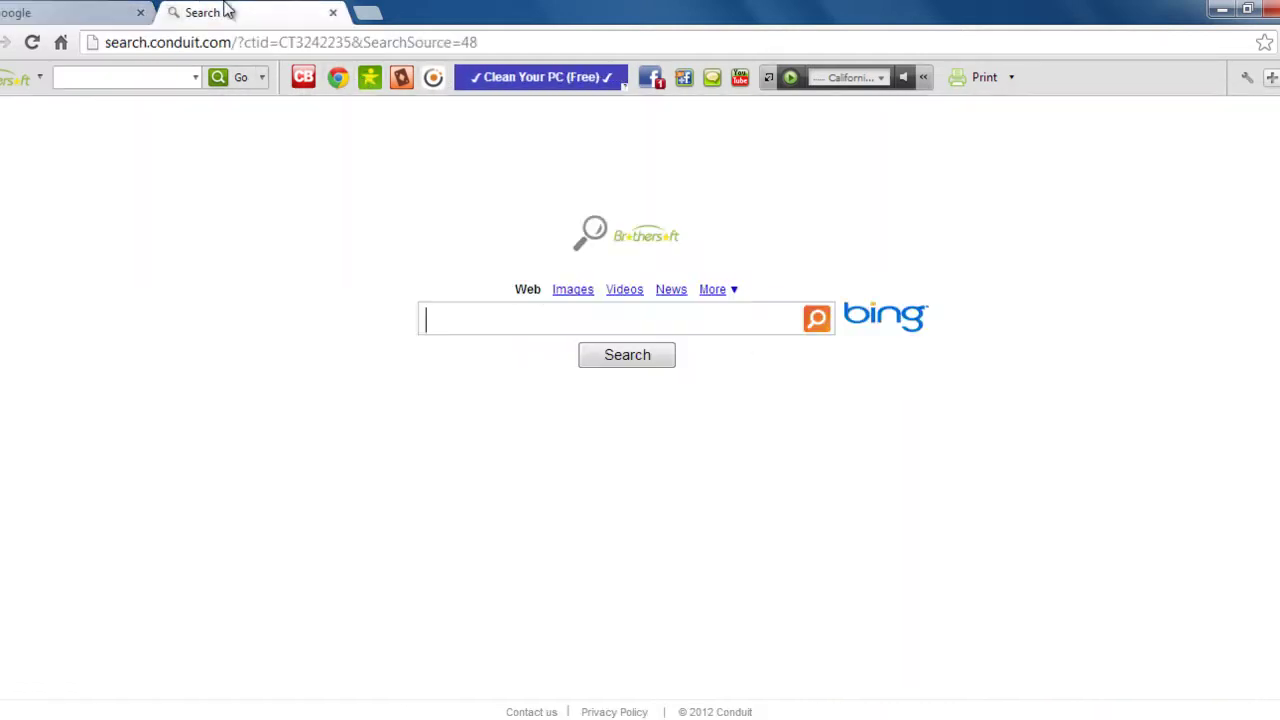
pyautogui.click(216, 43)
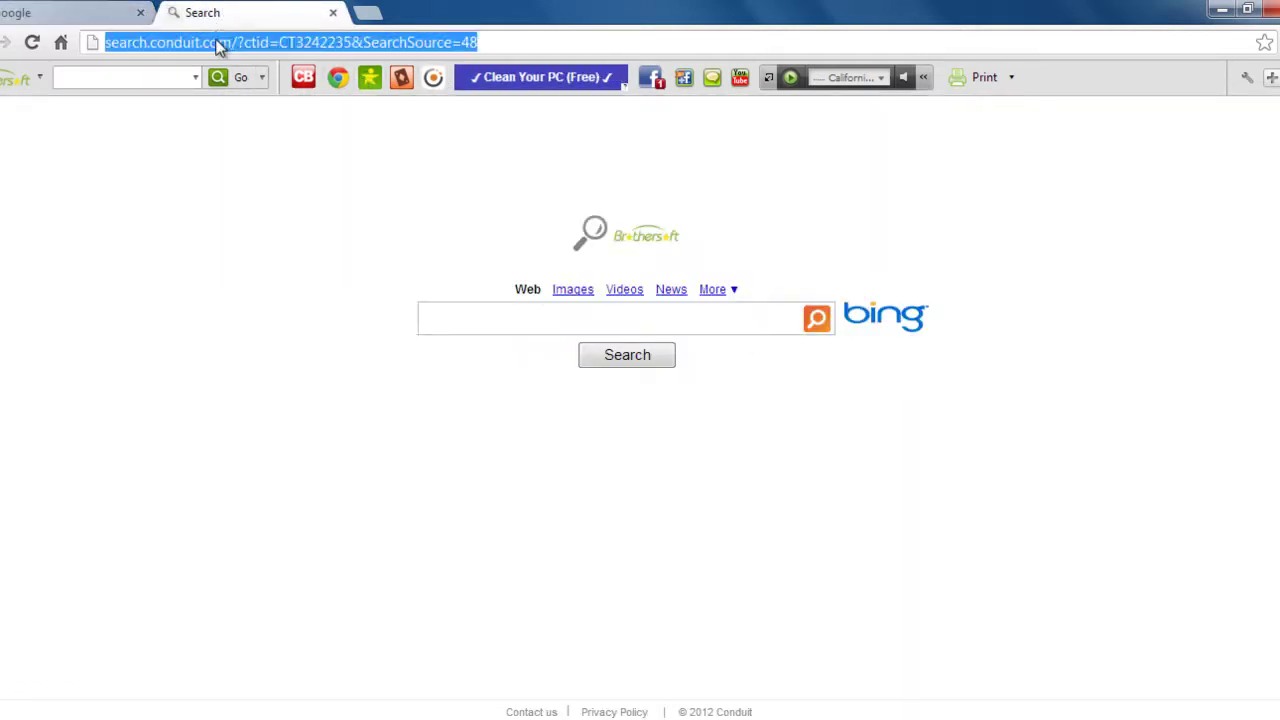
pyautogui.click(333, 12)
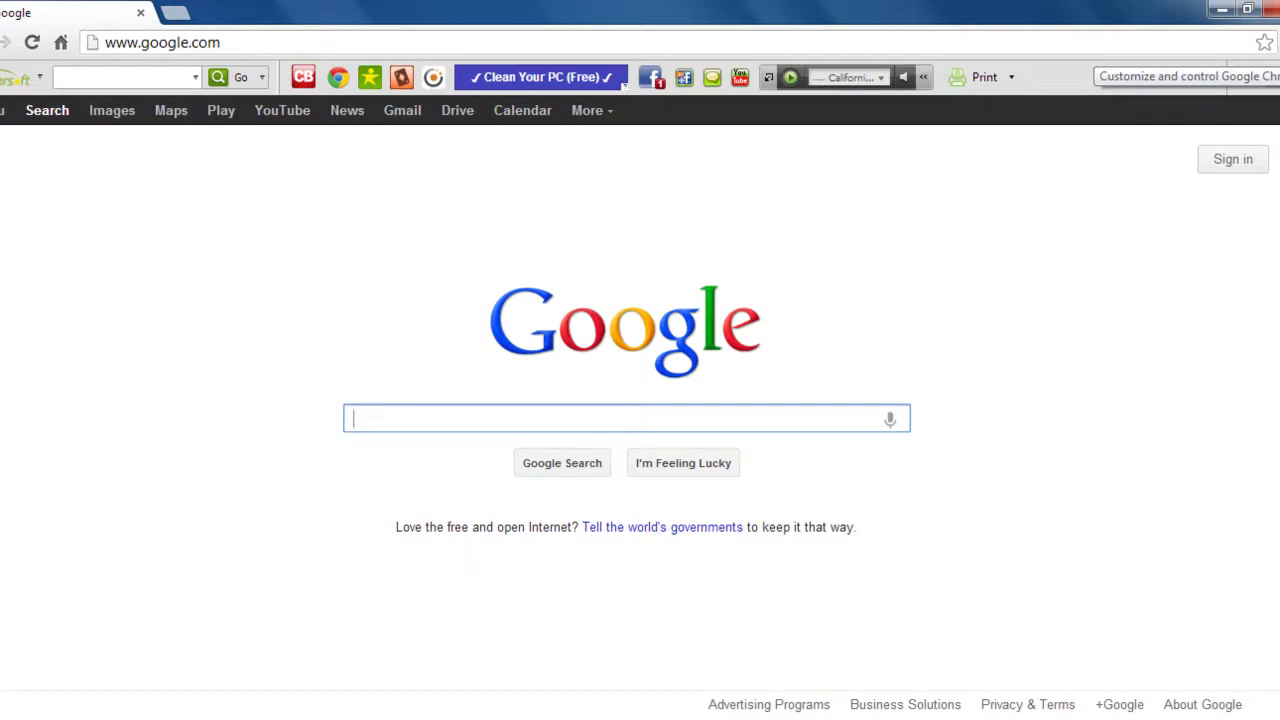
# Step: Disable the BrotherSoft Extreme 4 extension in Chrome and remove it, confirming the removal
pyautogui.click(1278, 42)
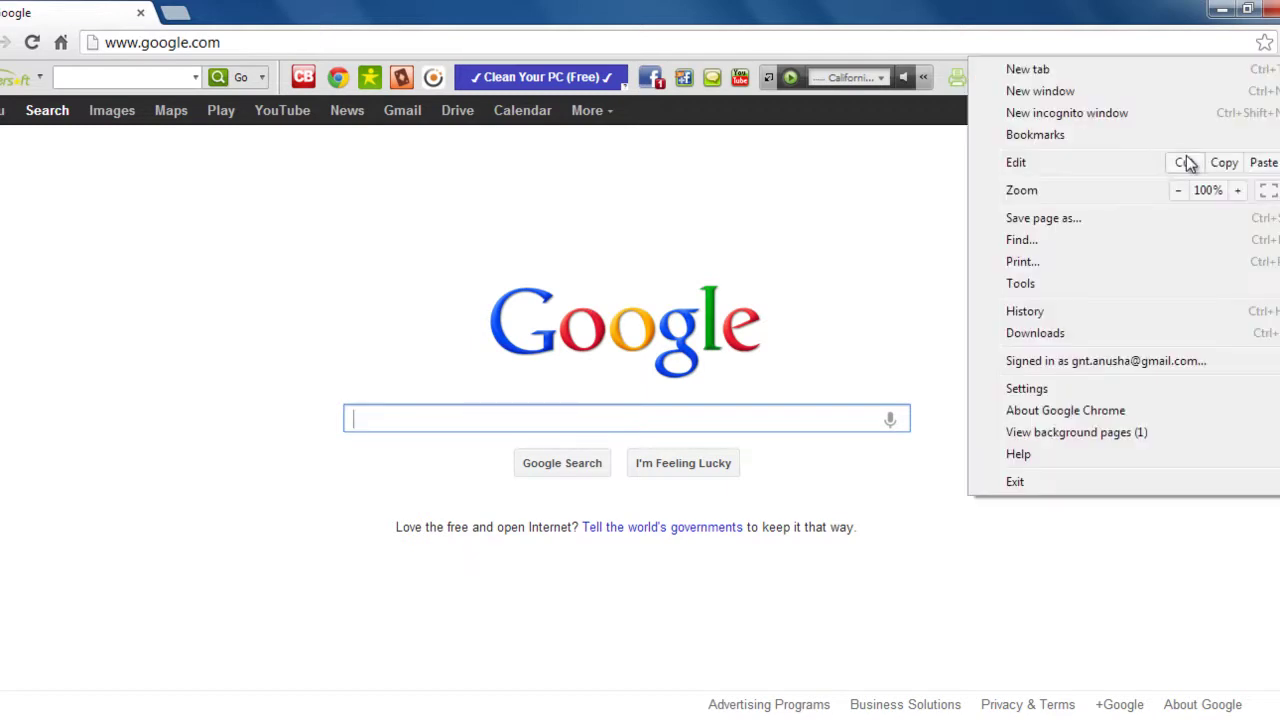
pyautogui.click(1063, 390)
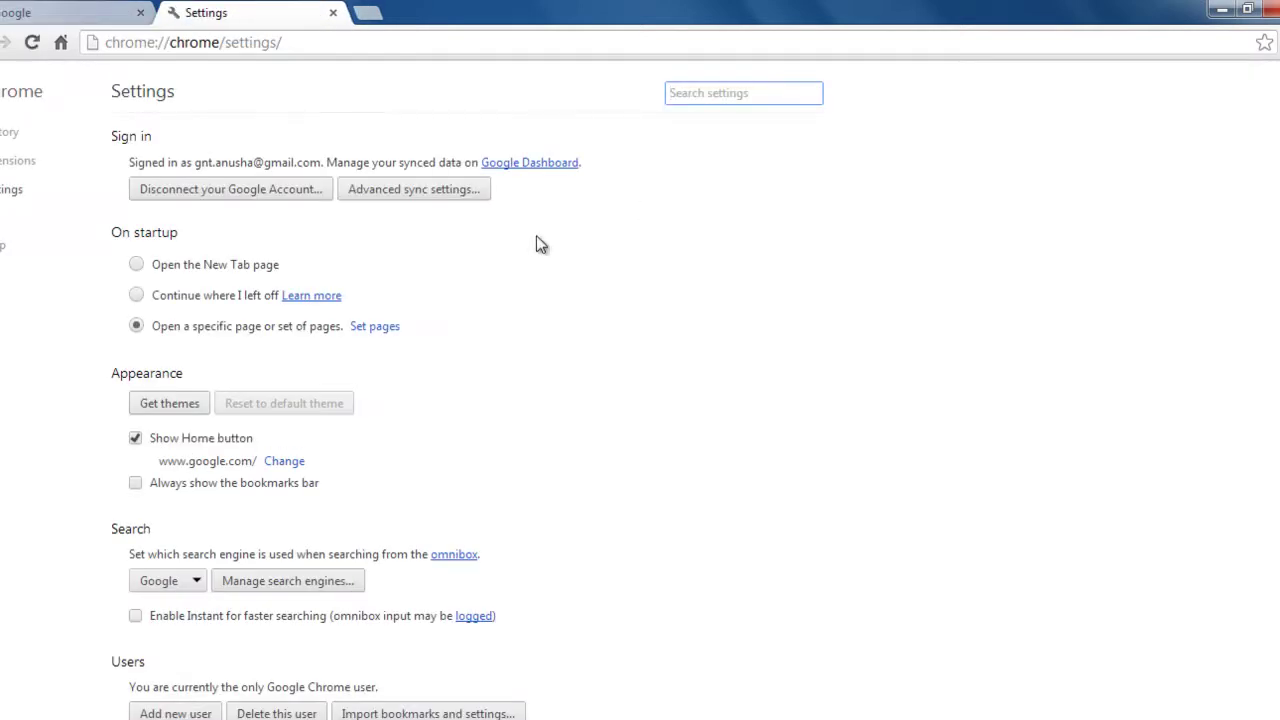
pyautogui.click(33, 163)
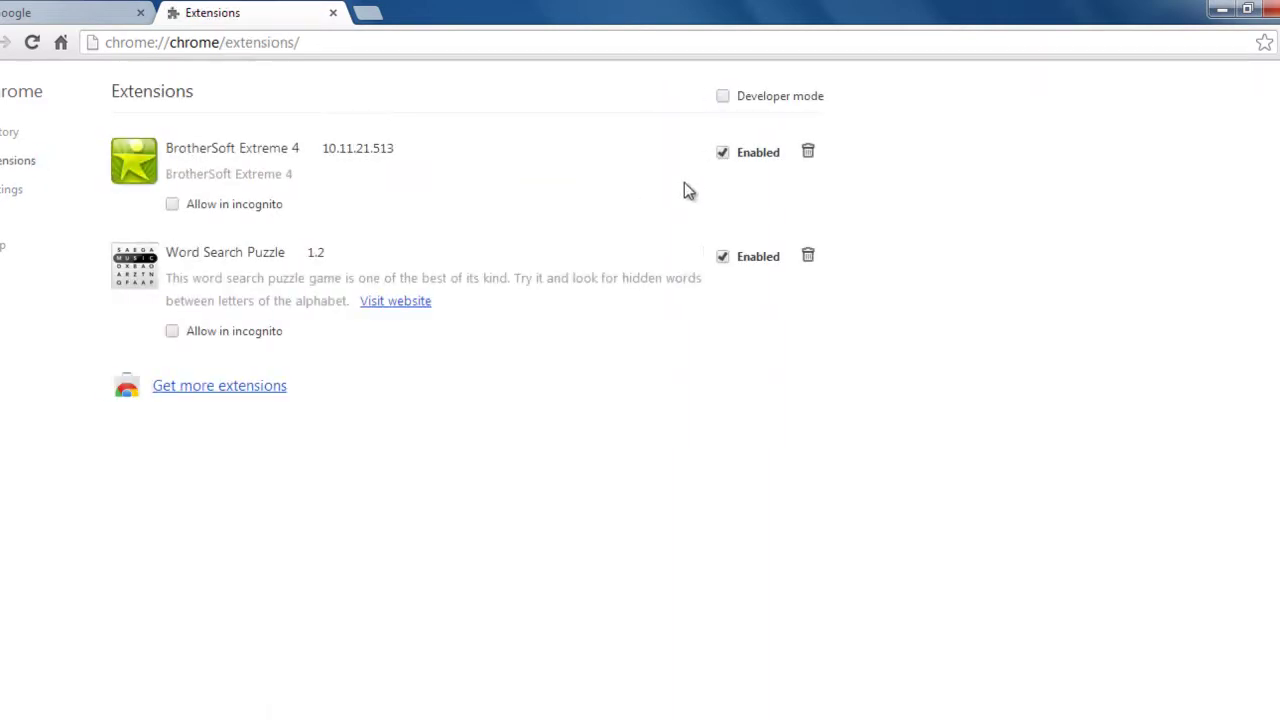
pyautogui.click(723, 154)
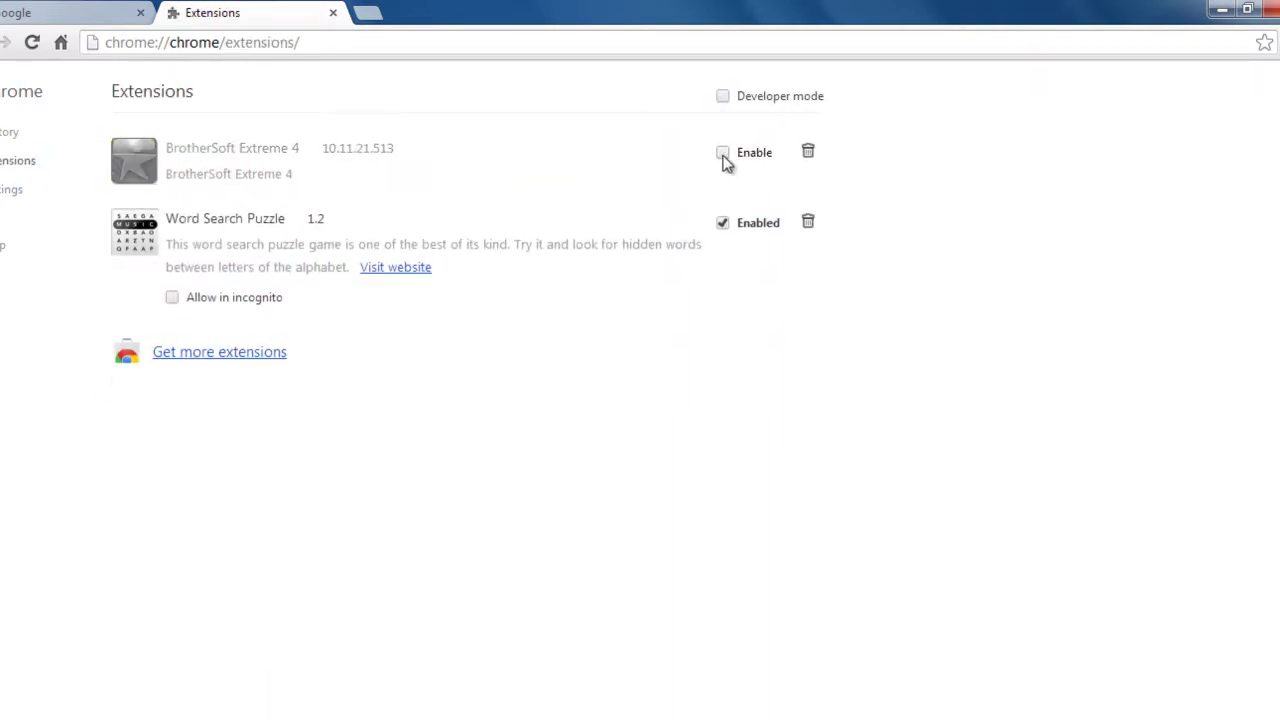
pyautogui.click(808, 156)
pyautogui.click(621, 422)
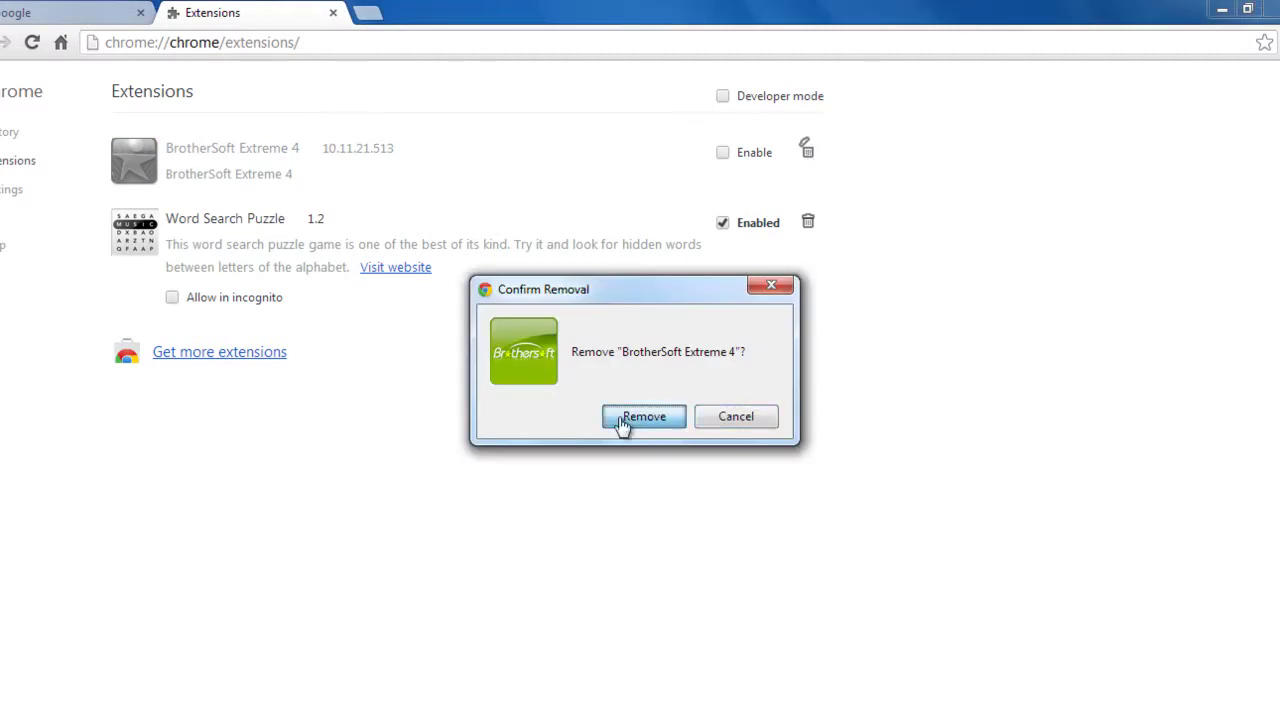
# Step: Delete the search.conduit.com entry from Chrome's startup pages and save the list
pyautogui.click(3, 198)
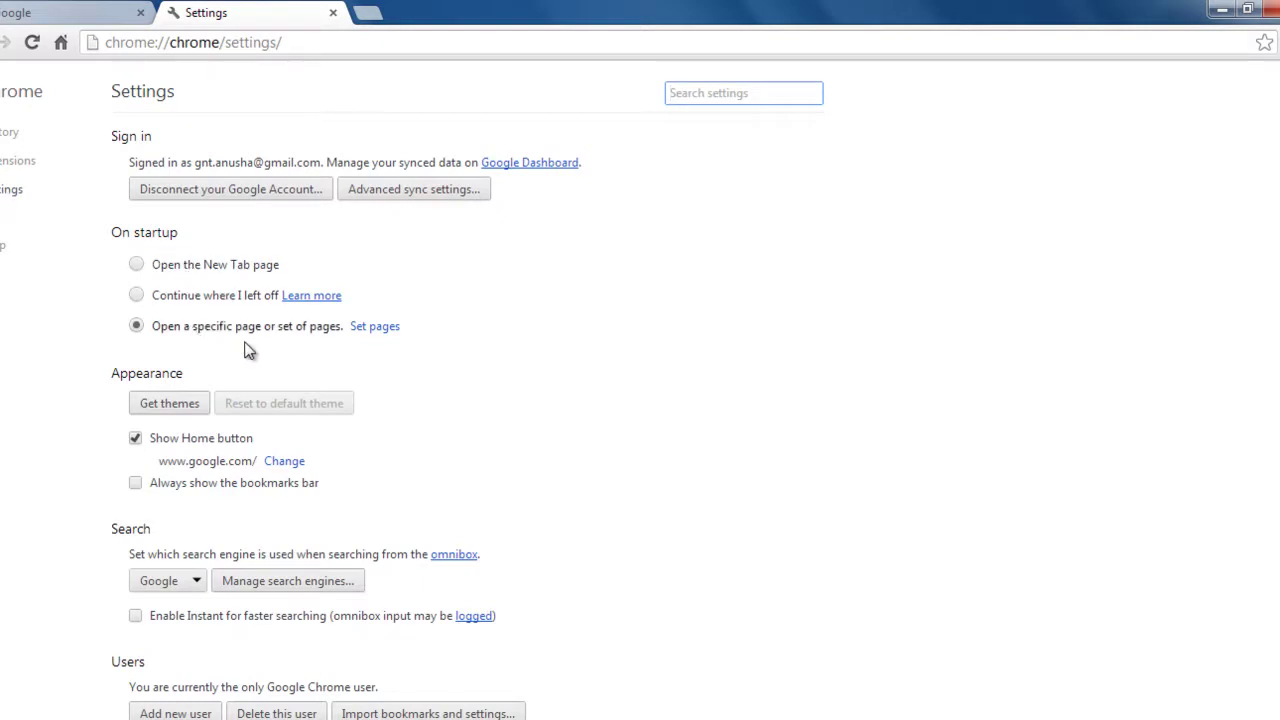
pyautogui.click(374, 327)
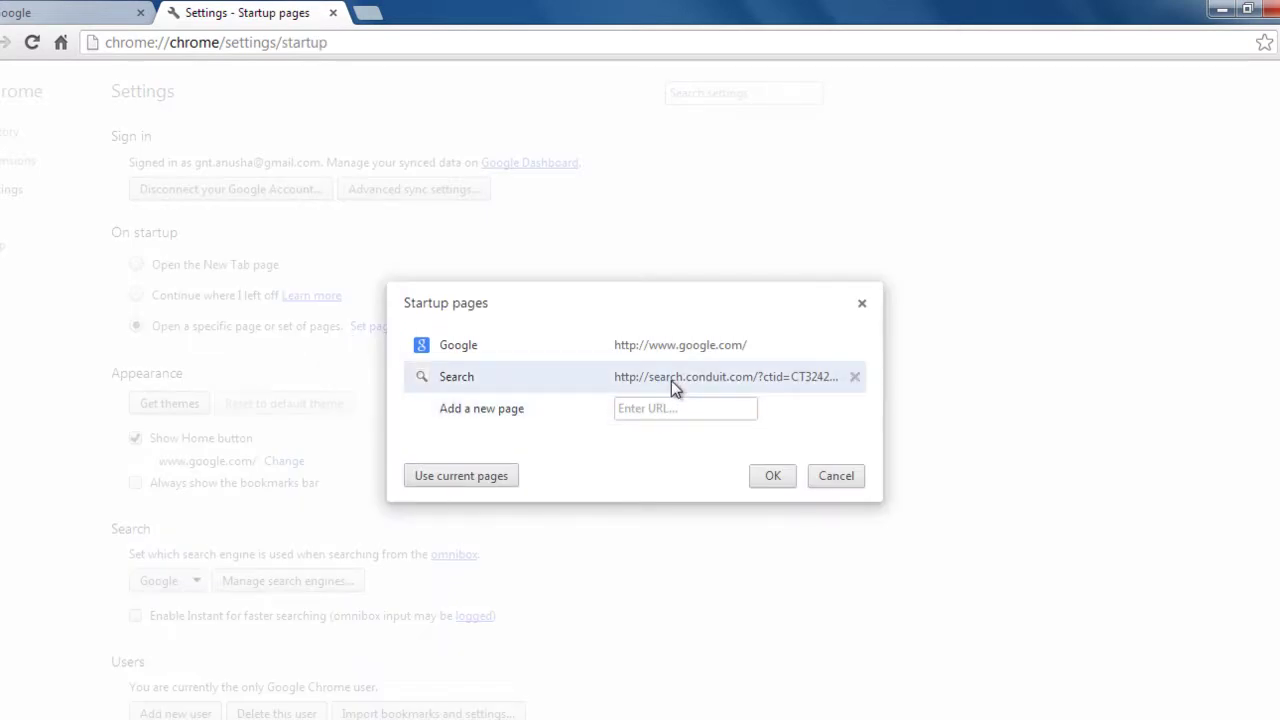
pyautogui.click(856, 377)
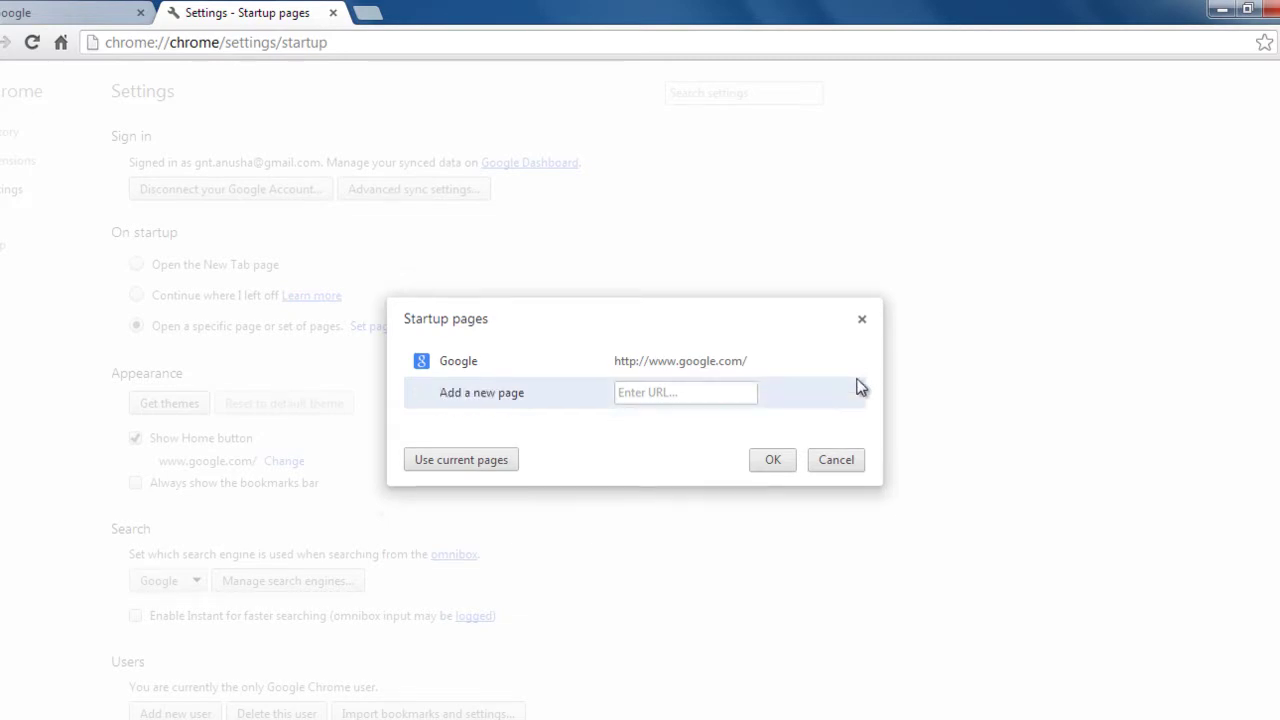
pyautogui.click(778, 468)
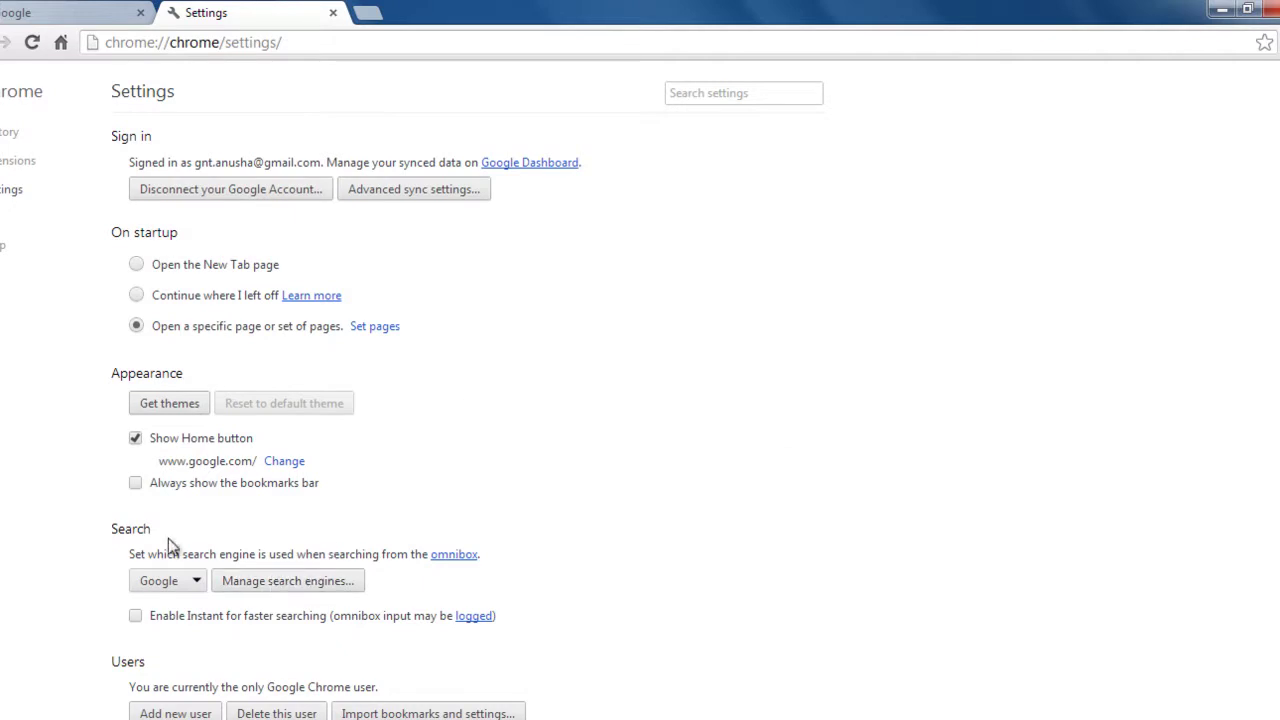
# Step: Make Yahoo! Chrome's default search engine, delete Conduit from the search engines, and close the browser
pyautogui.click(280, 583)
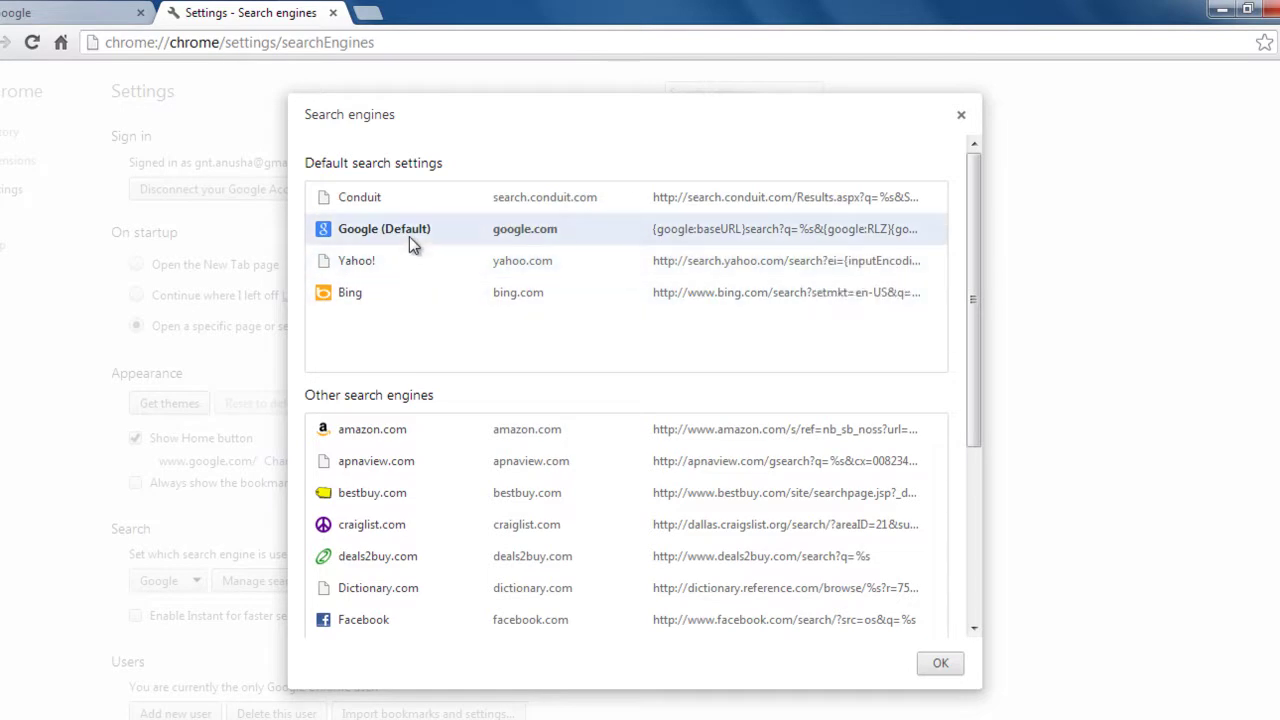
pyautogui.moveTo(410, 256)
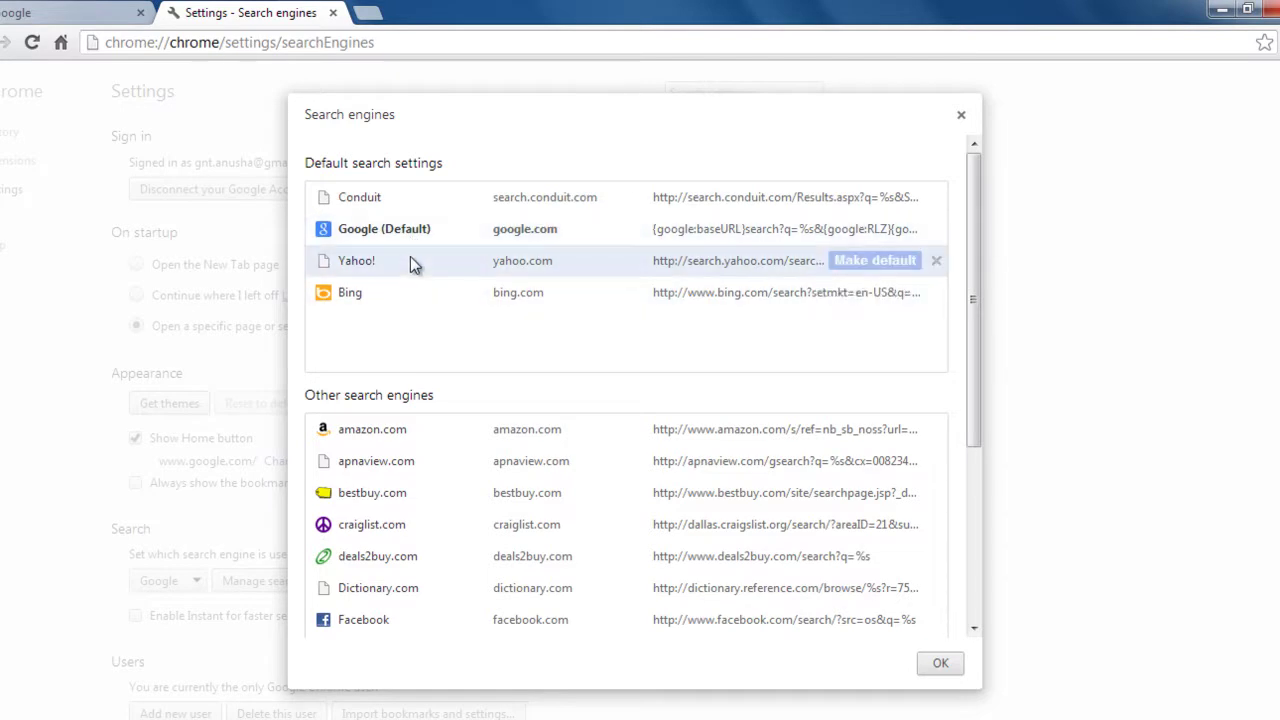
pyautogui.click(883, 260)
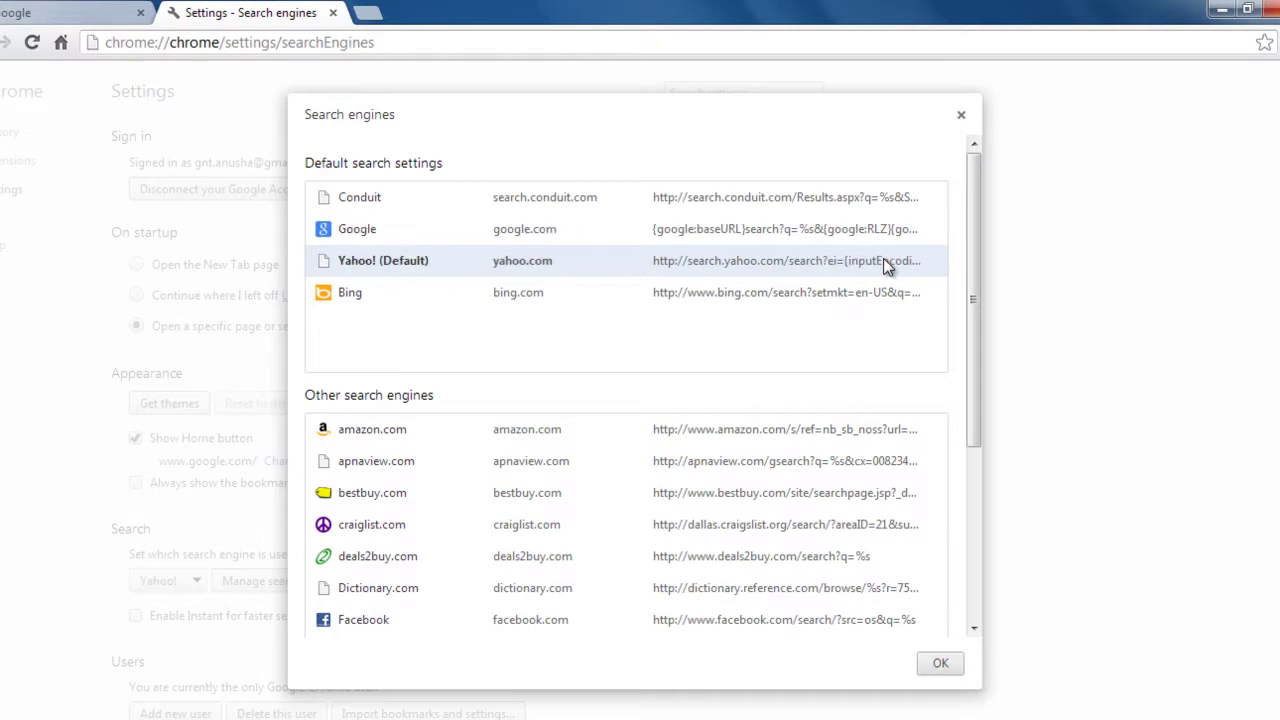
pyautogui.moveTo(842, 192)
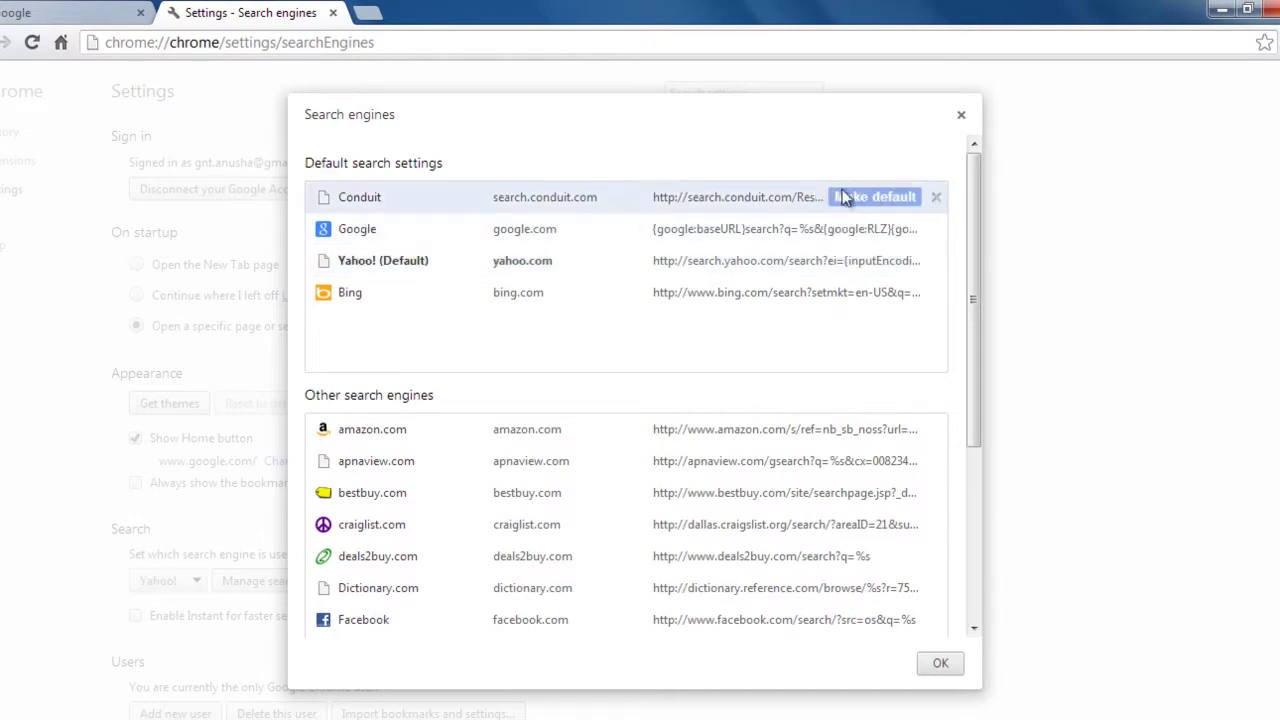
pyautogui.click(936, 197)
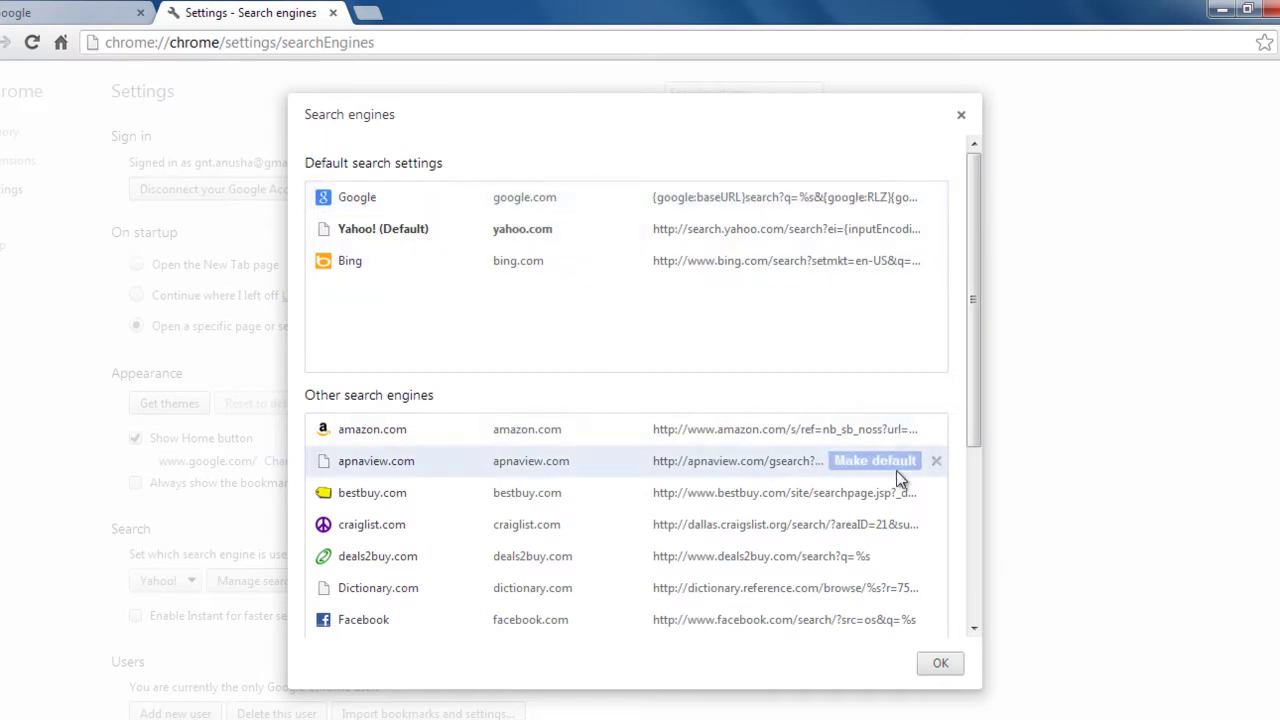
pyautogui.click(940, 672)
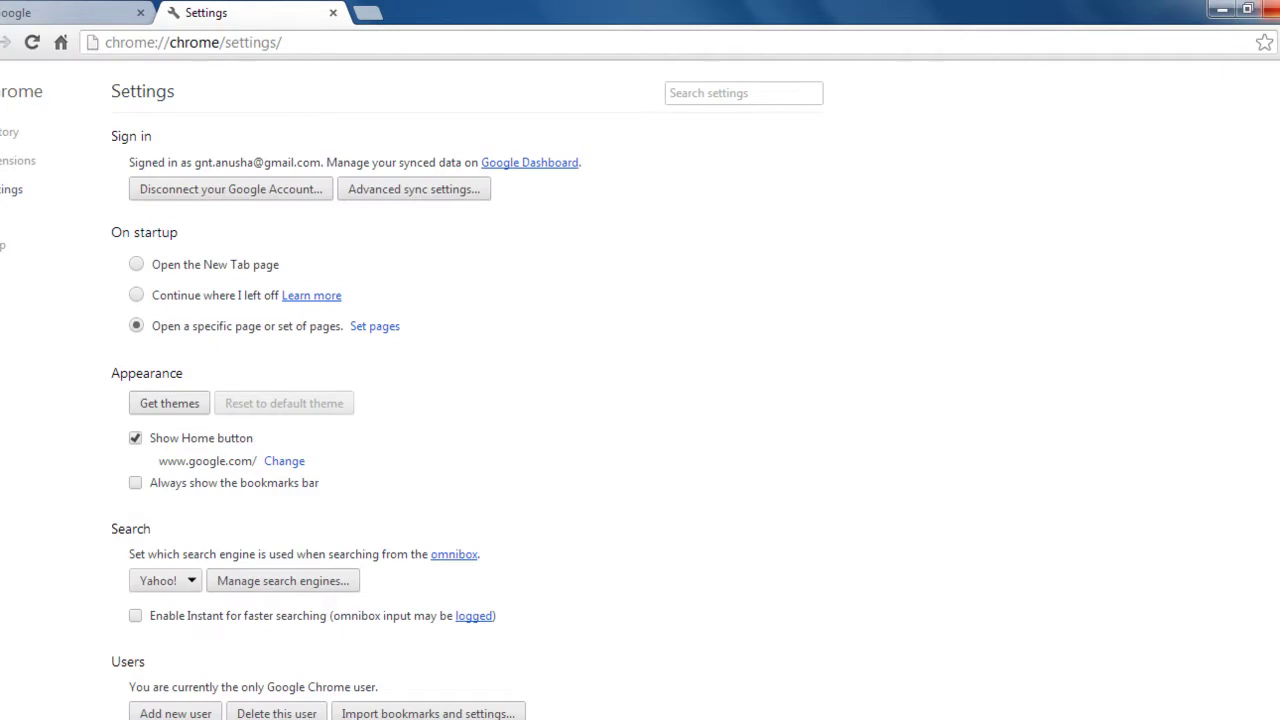
pyautogui.click(1270, 8)
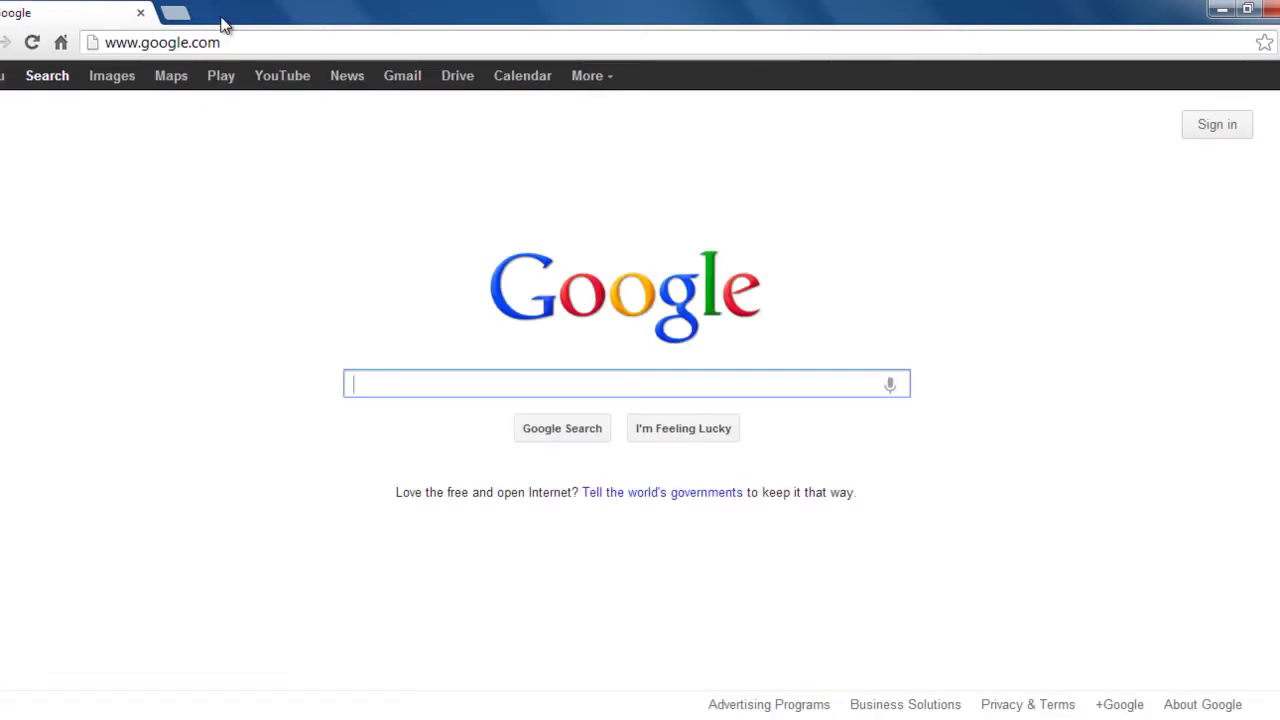
# Step: Test the reopened Chrome by checking a new tab and searching for "lkal;dskadsa" from the address bar
pyautogui.click(176, 14)
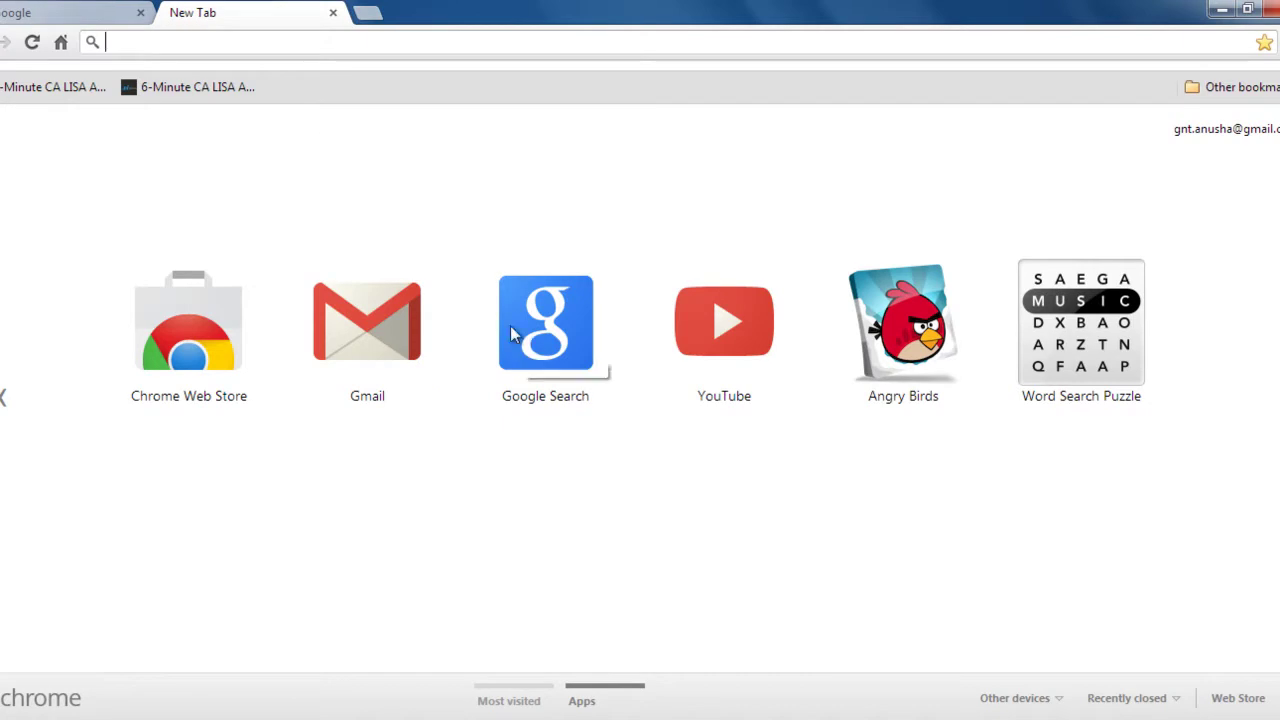
pyautogui.click(334, 14)
pyautogui.click(326, 36)
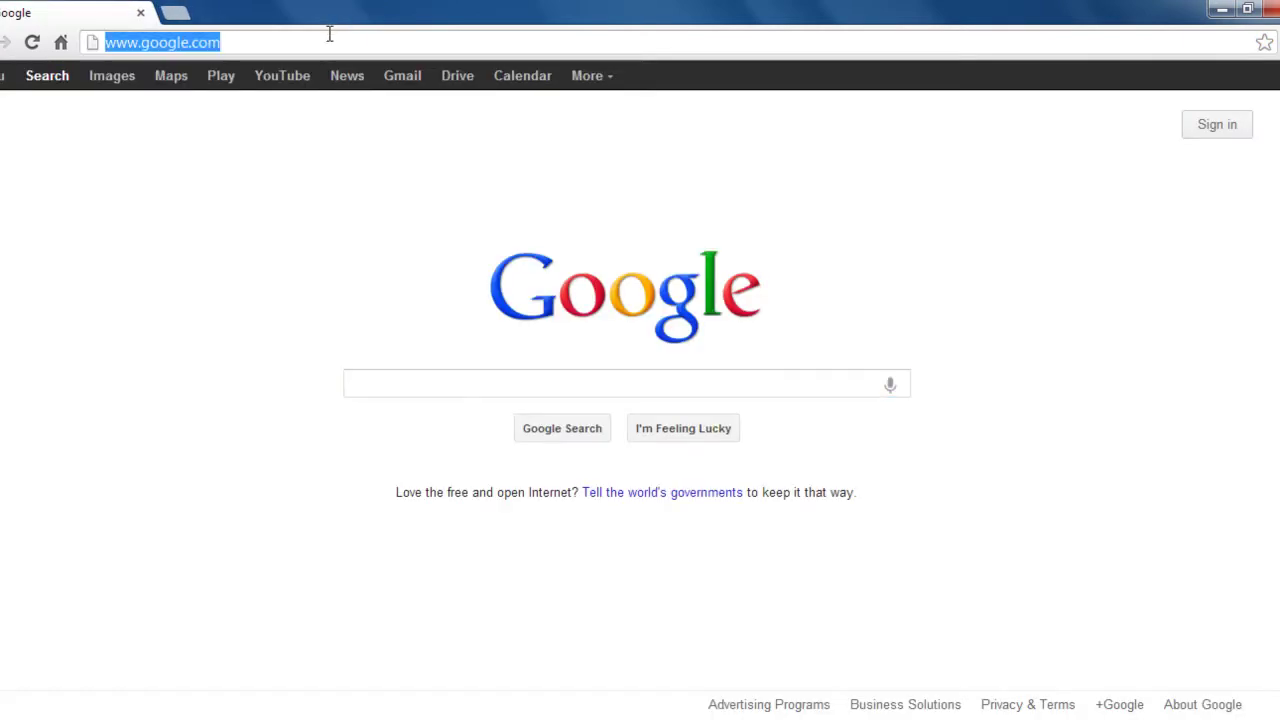
pyautogui.click(326, 36)
pyautogui.hotkey('ctrl', 'a')
pyautogui.write('lkal;dskadsa')
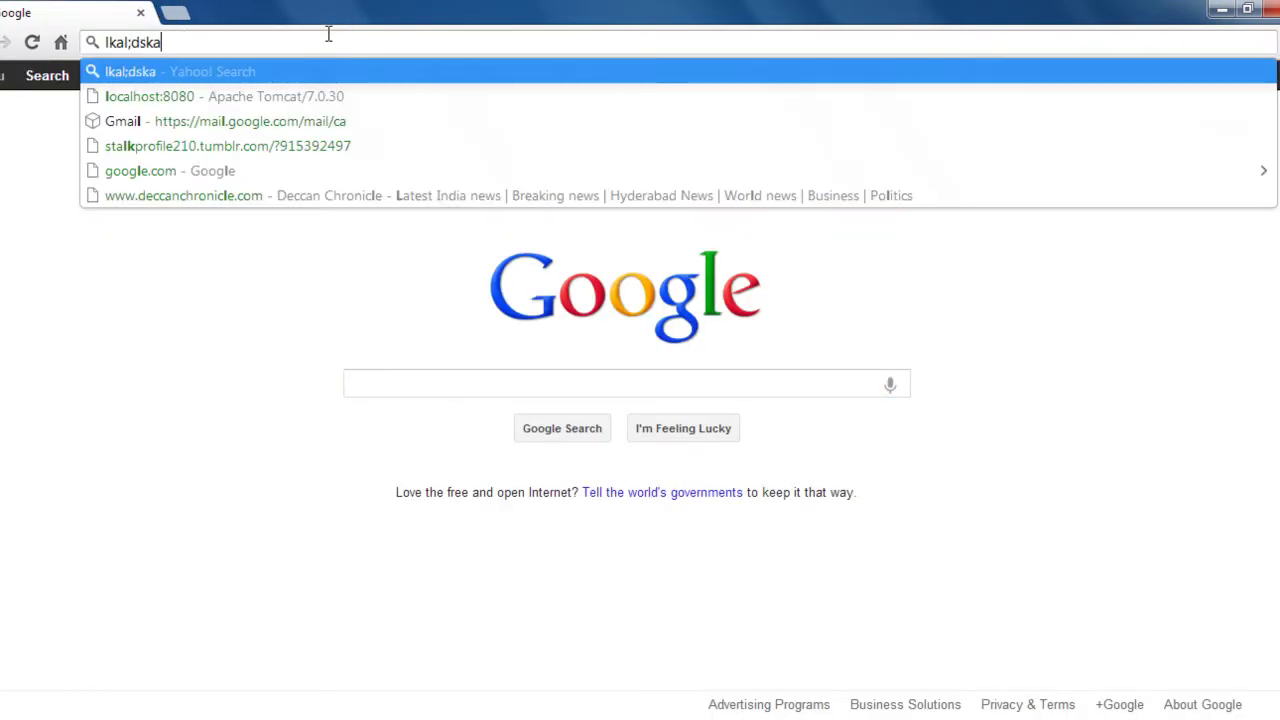
pyautogui.press('Return')
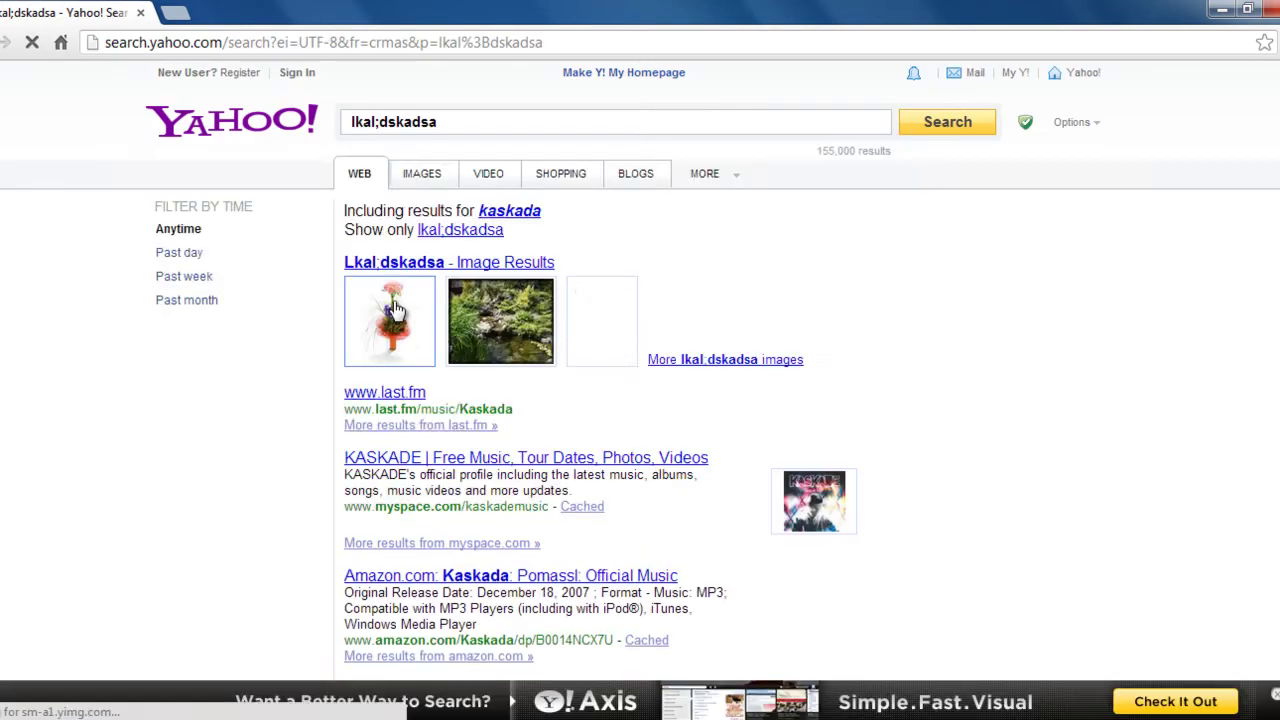